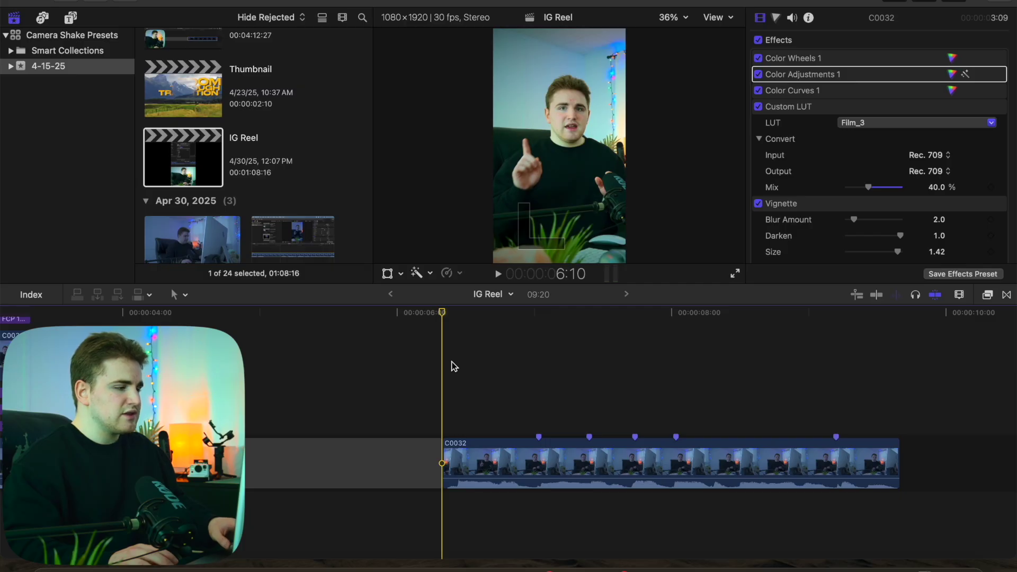
Play clip C0032 from its start, and replay it from its first marker with the sound turned up.
key("space")
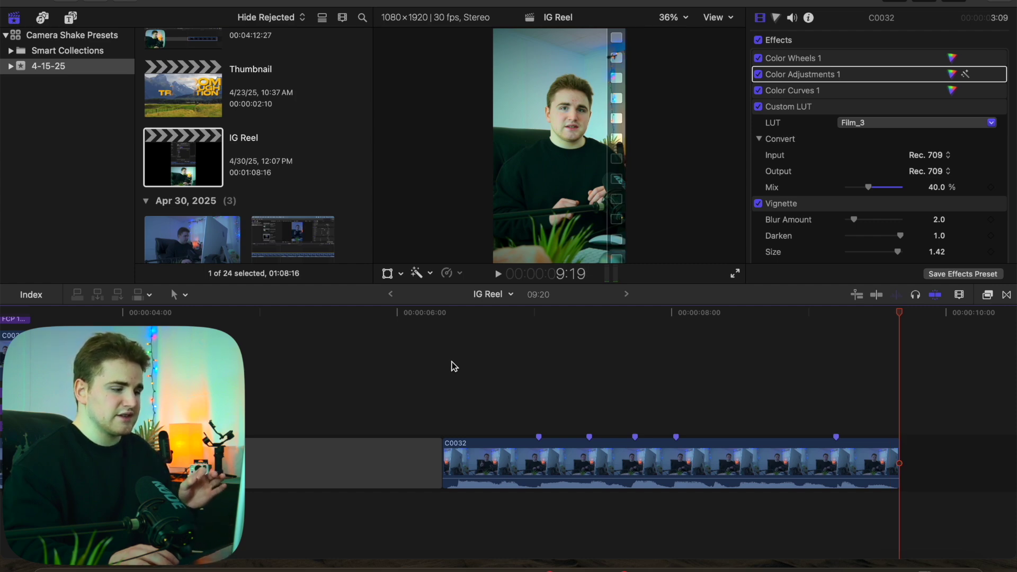
left_click(538, 392)
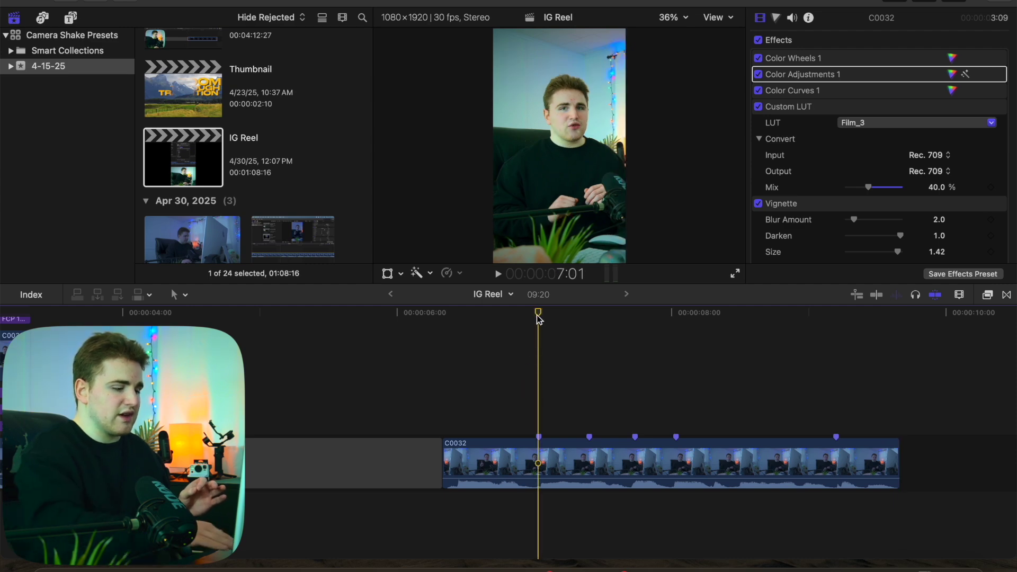
key("XF86AudioRaiseVolume")
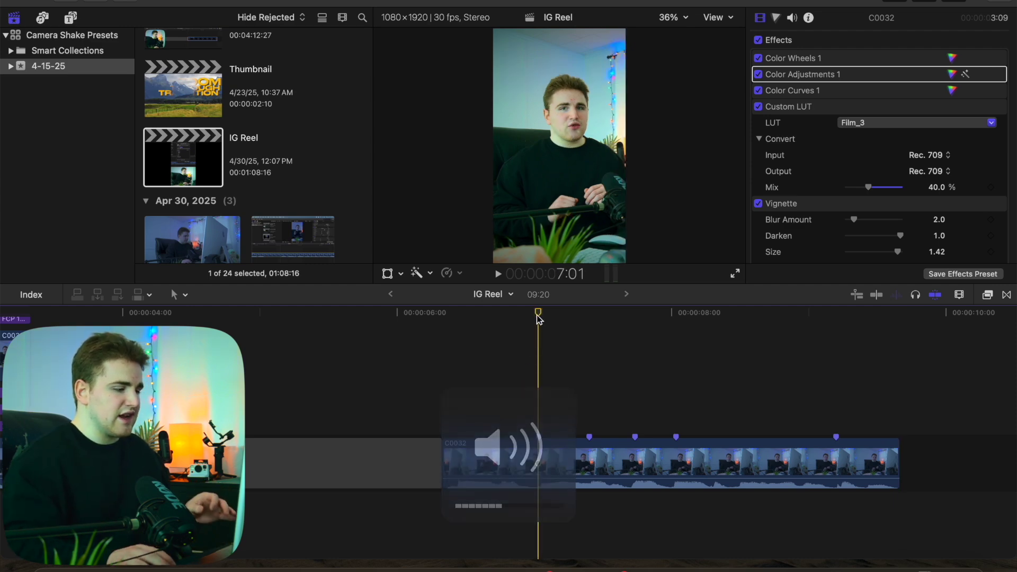
key("space")
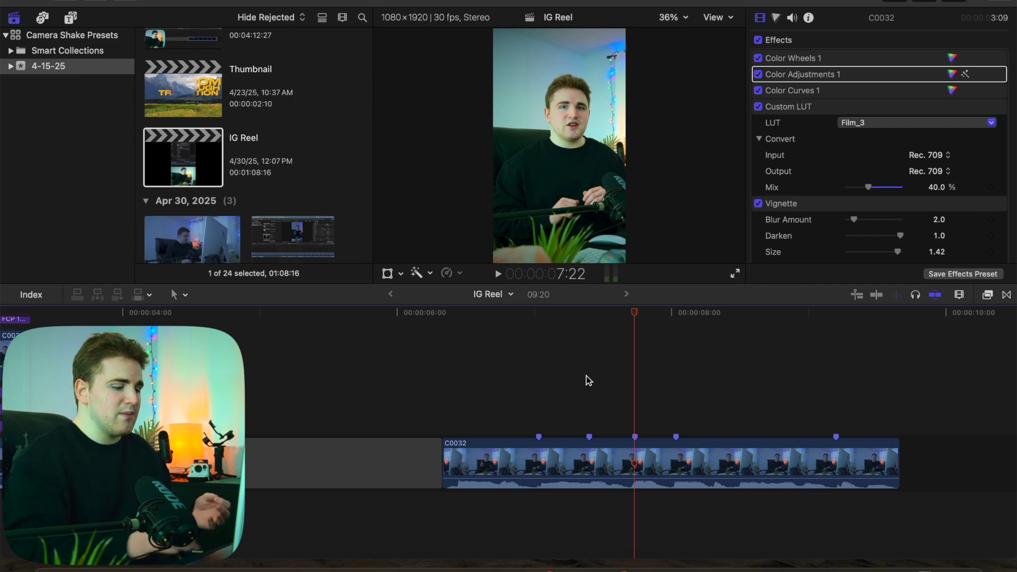
key("XF86AudioMute")
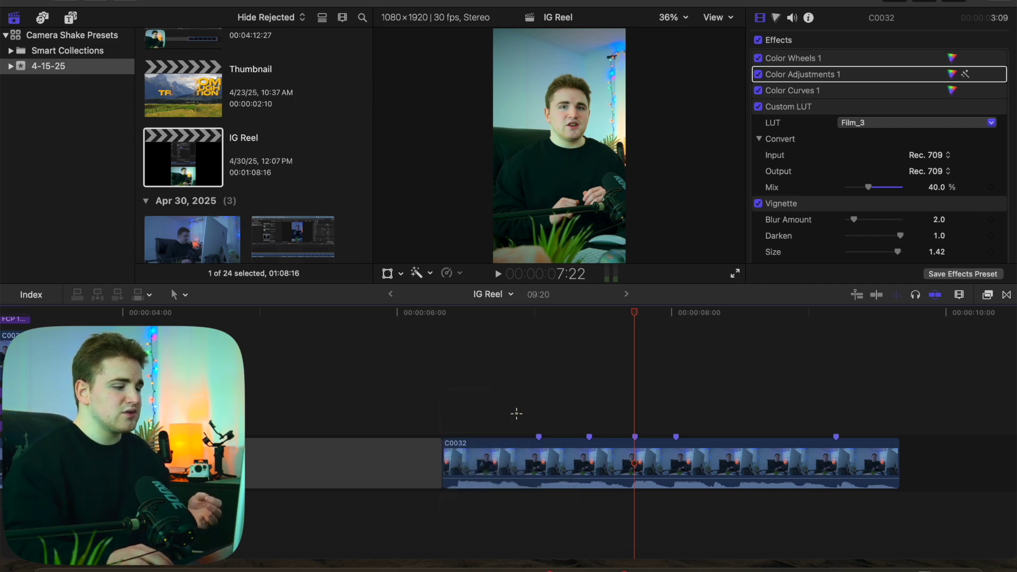
Transcribe the speech in clip C0032 to captions.
left_click(515, 459)
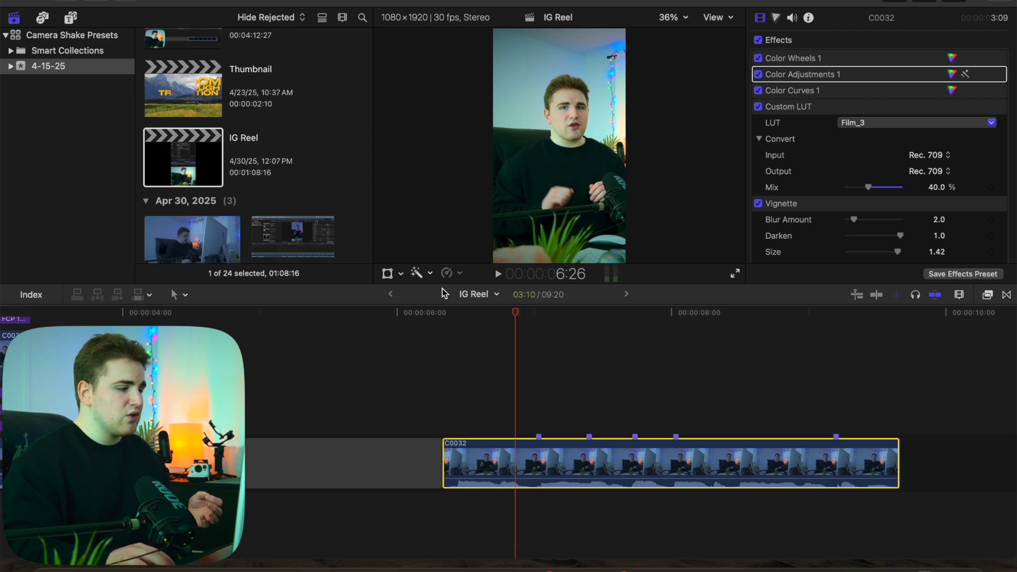
left_click(430, 273)
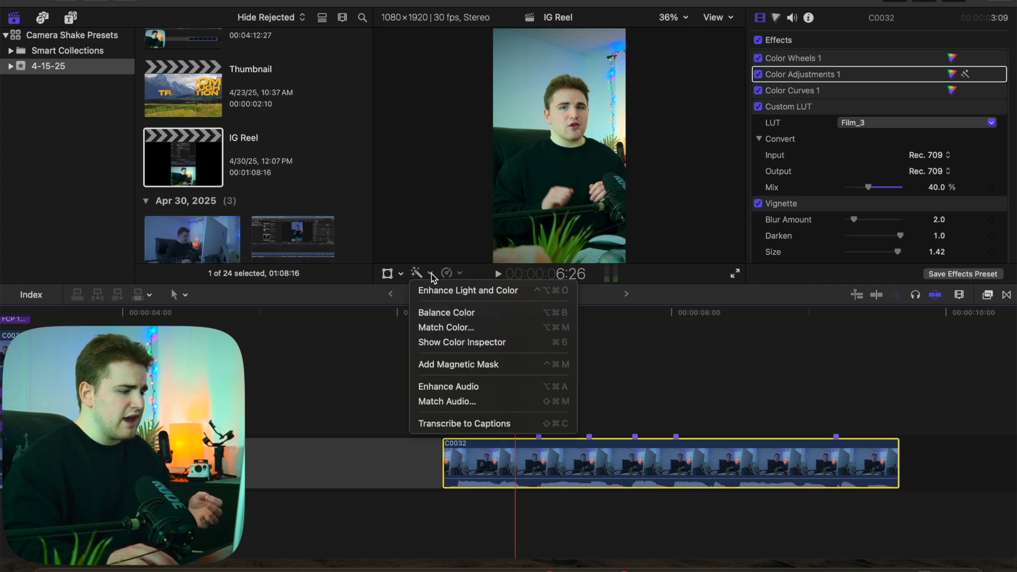
left_click(444, 424)
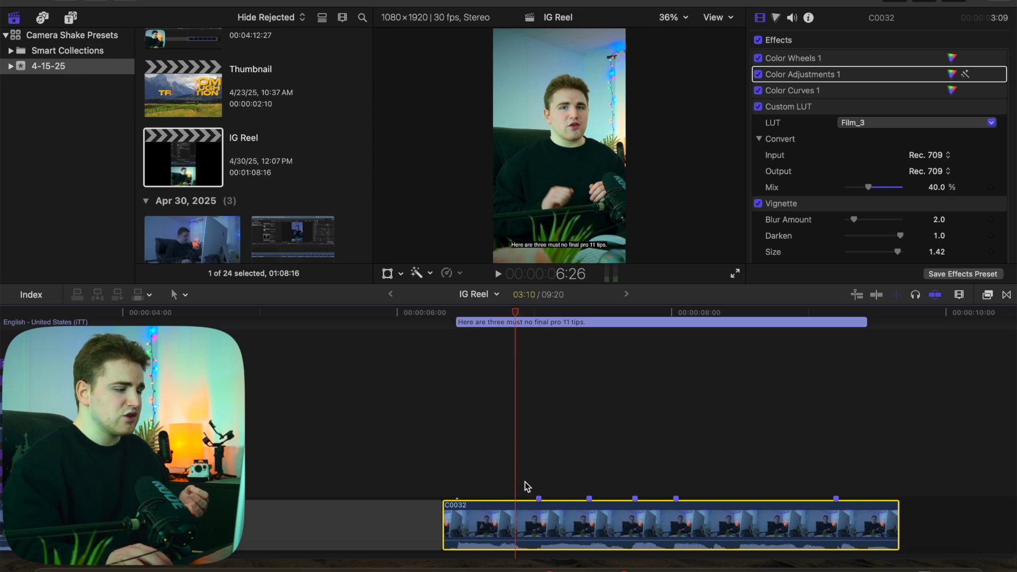
Add a Basic Title above clip C0032 from its start and trim the title's end to the end of the clip.
left_click(447, 471)
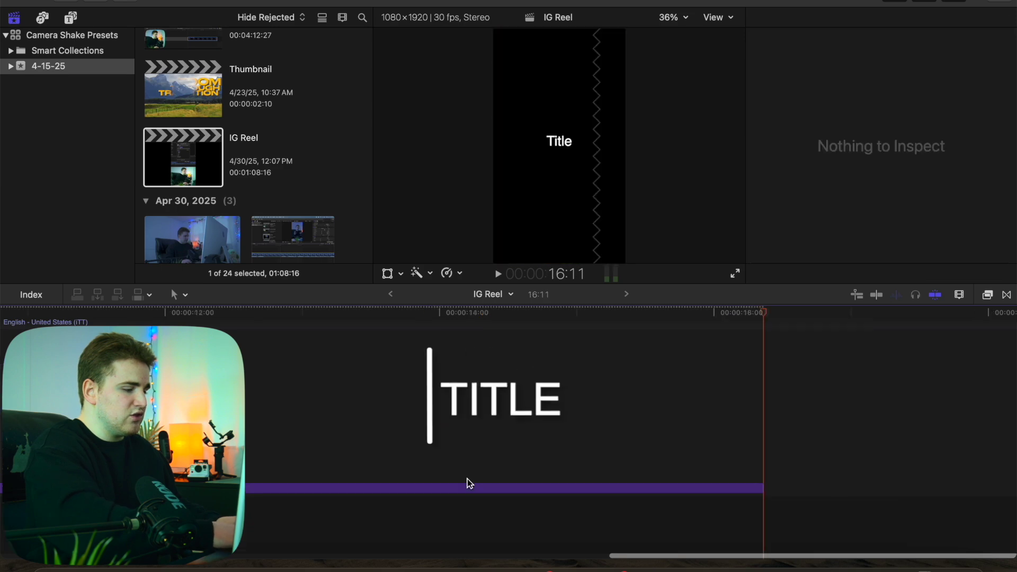
key("super+minus")
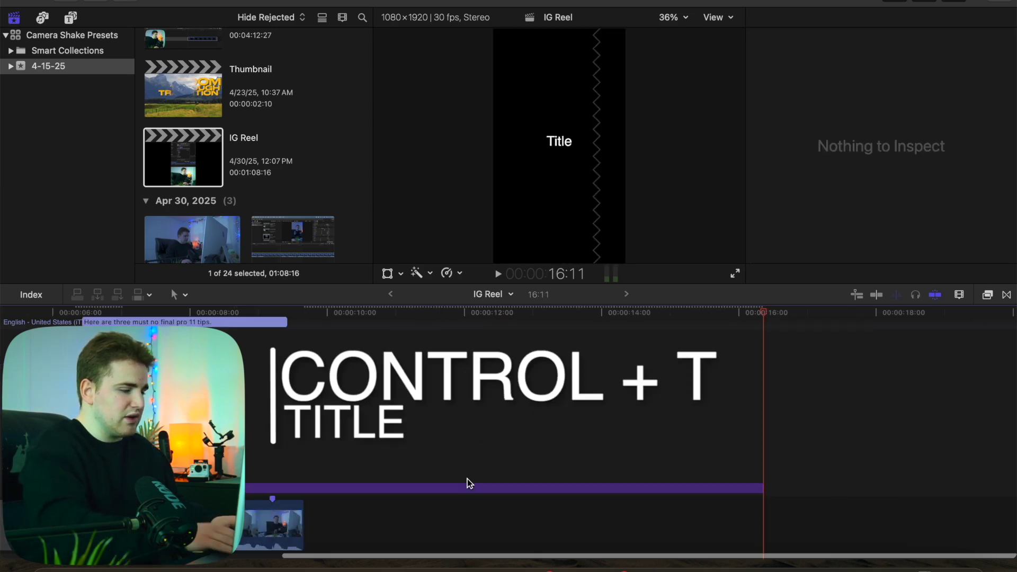
scroll(467, 479, "left", 5)
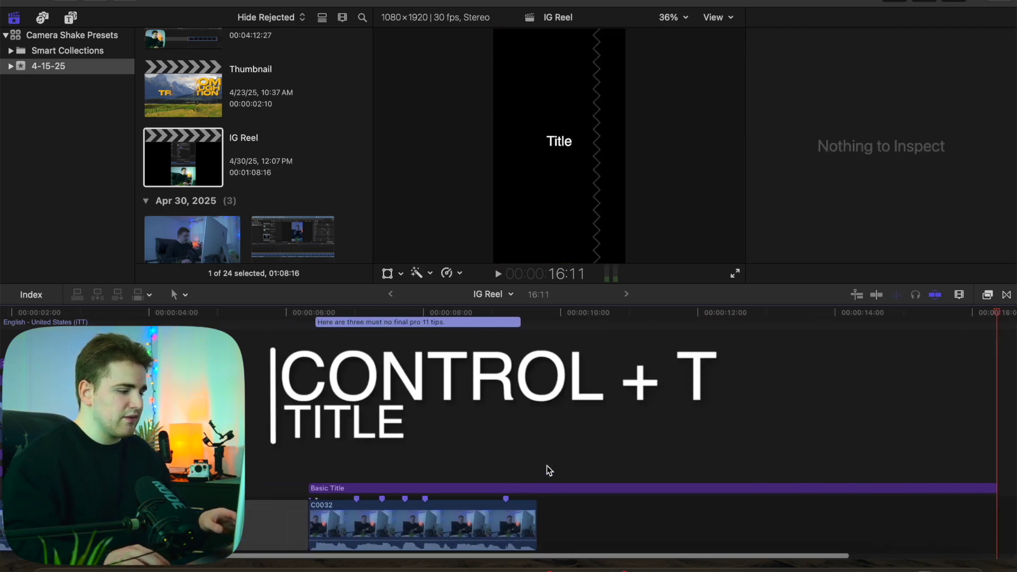
left_click(539, 488)
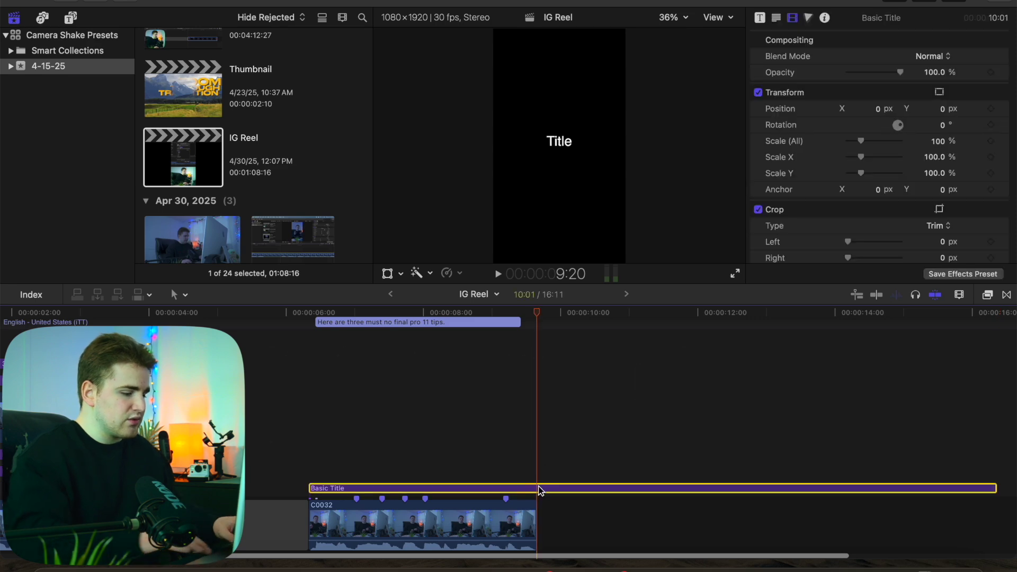
key("alt+bracketright")
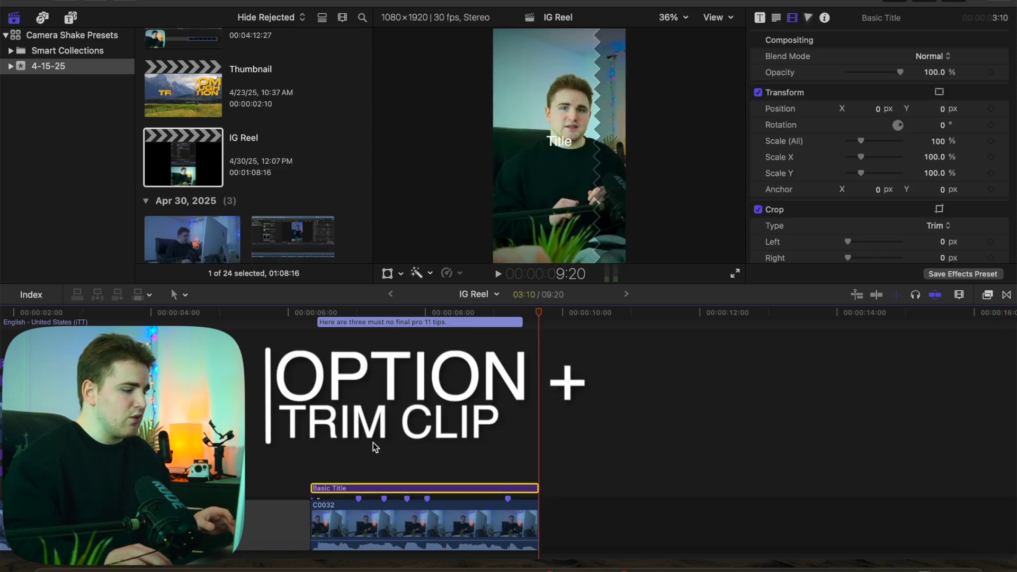
Copy the caption text "Here are three must no final pro 11 tips." and paste it over the Basic Title's placeholder text.
left_click(358, 449)
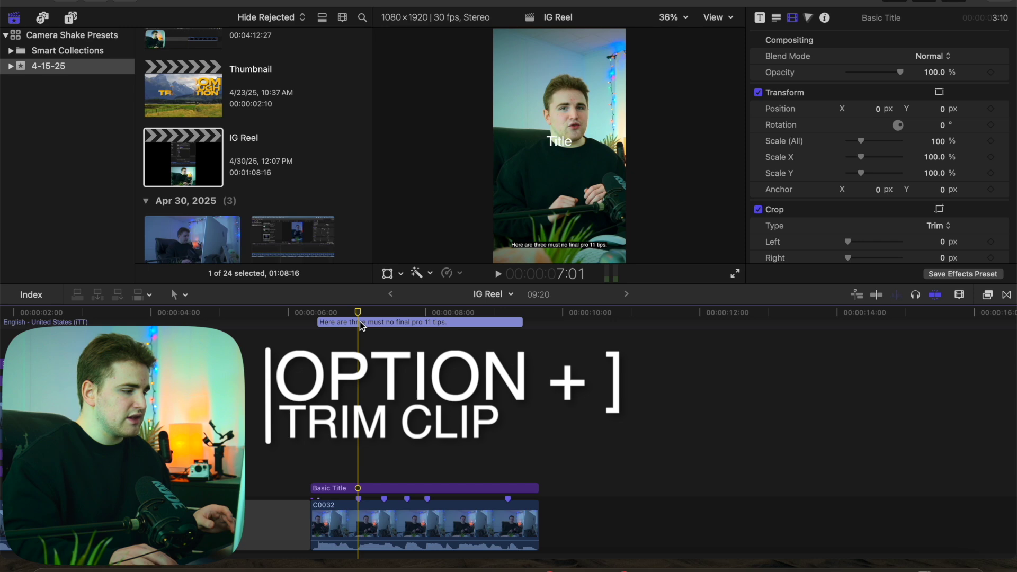
left_click(364, 323)
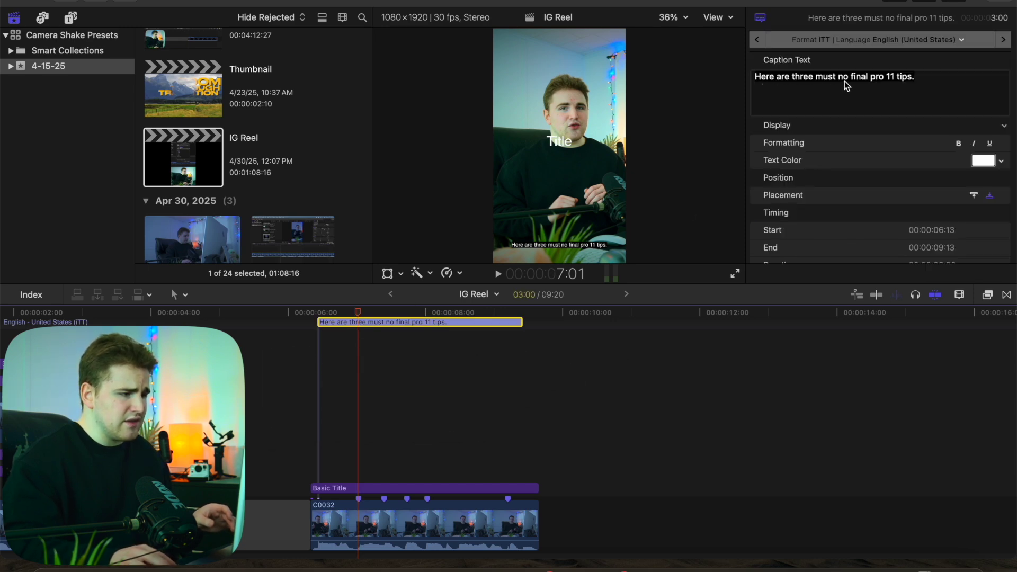
triple_click(933, 83)
key("super+c")
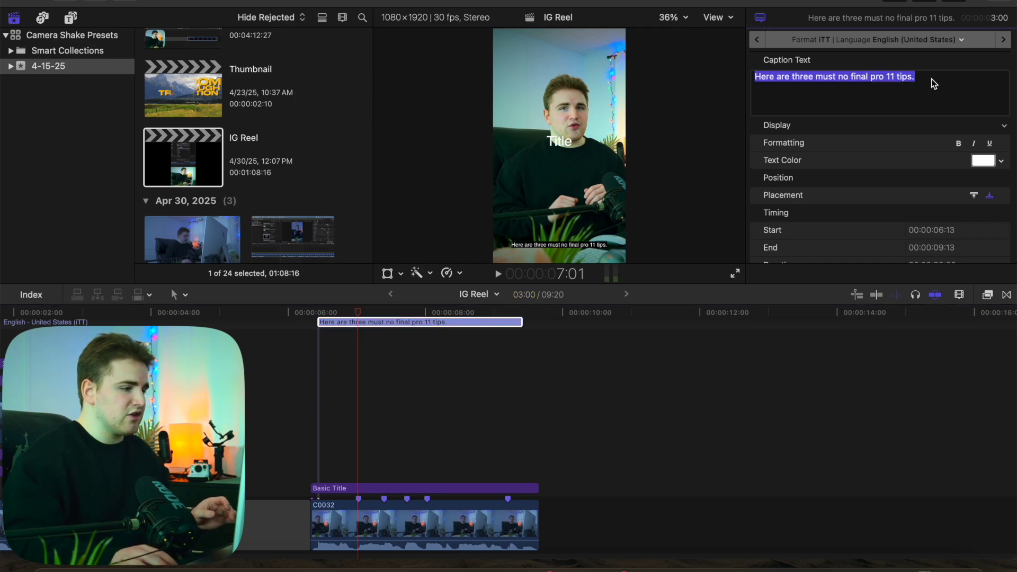
left_click(379, 488)
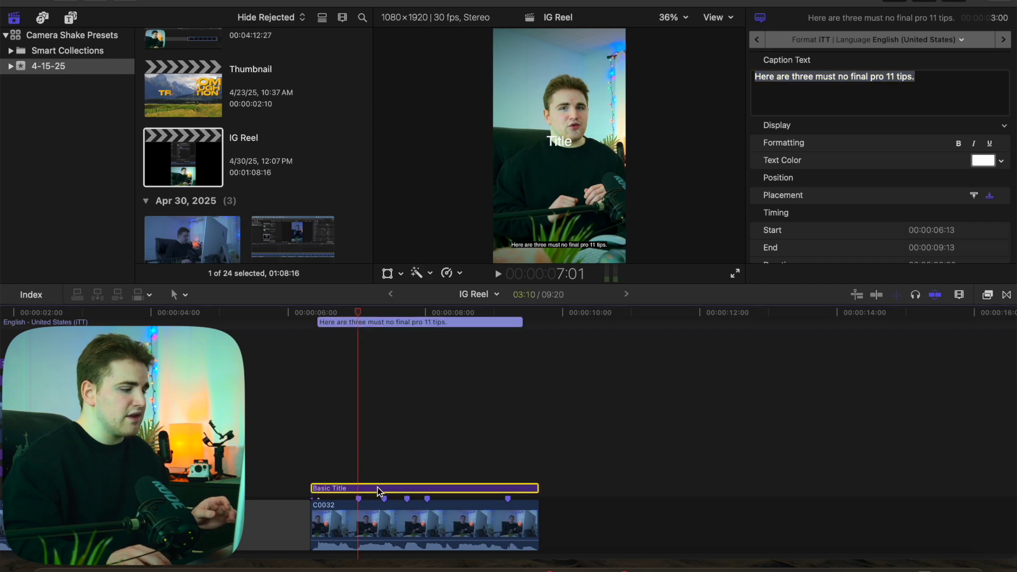
left_click(776, 19)
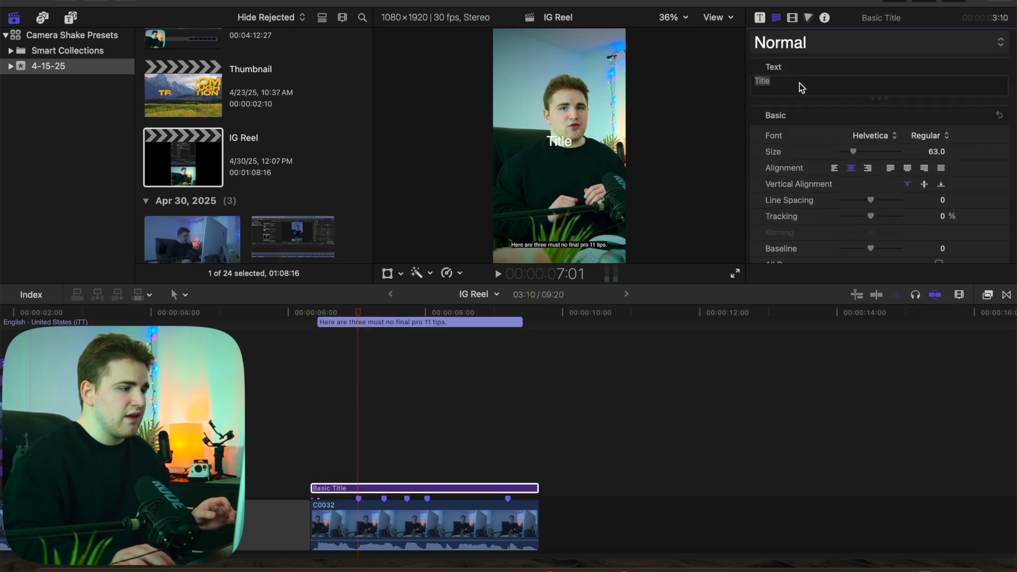
key("super+v")
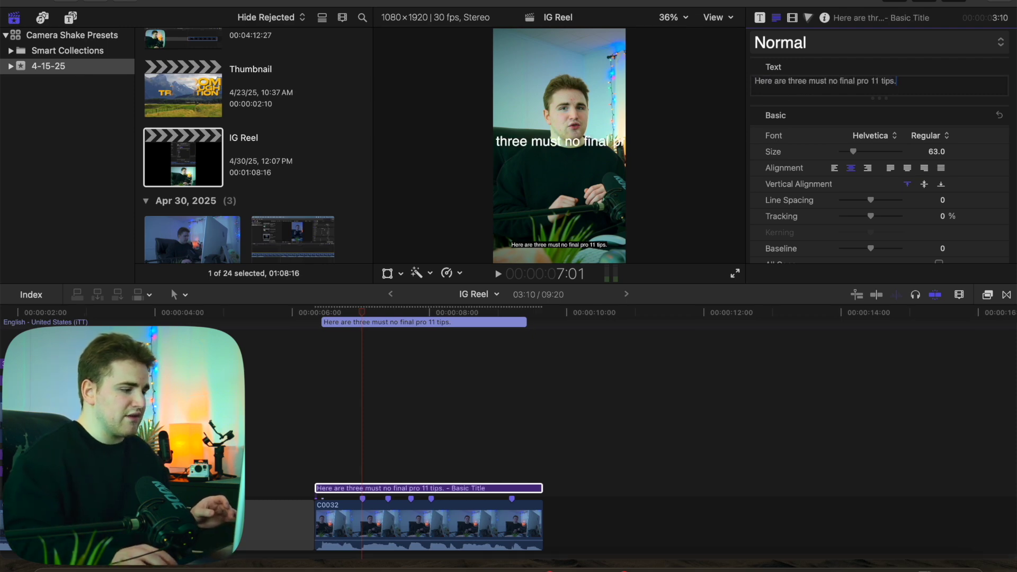
Delete the transcribed caption above the title from the timeline.
left_click(356, 490)
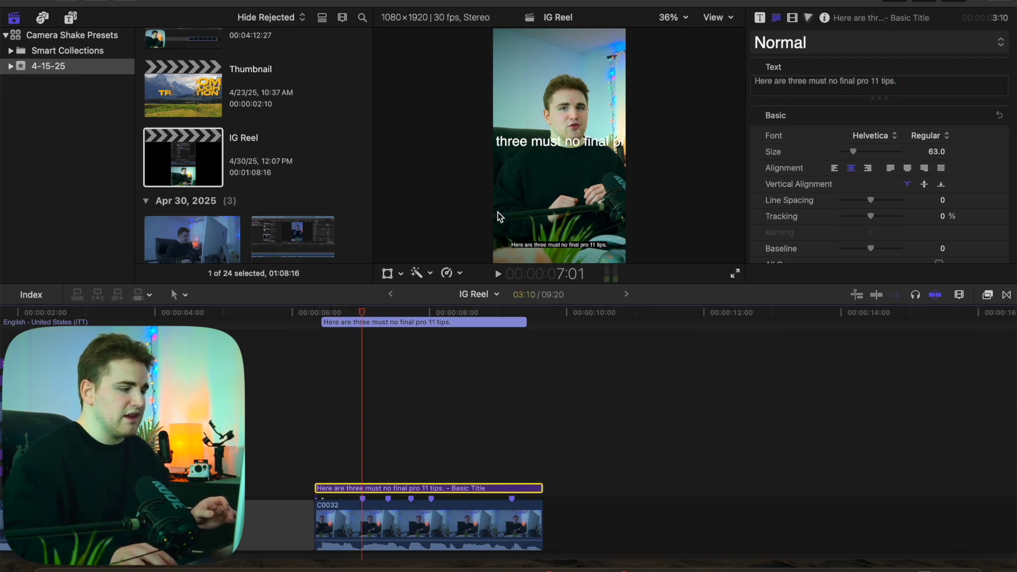
left_click(409, 320)
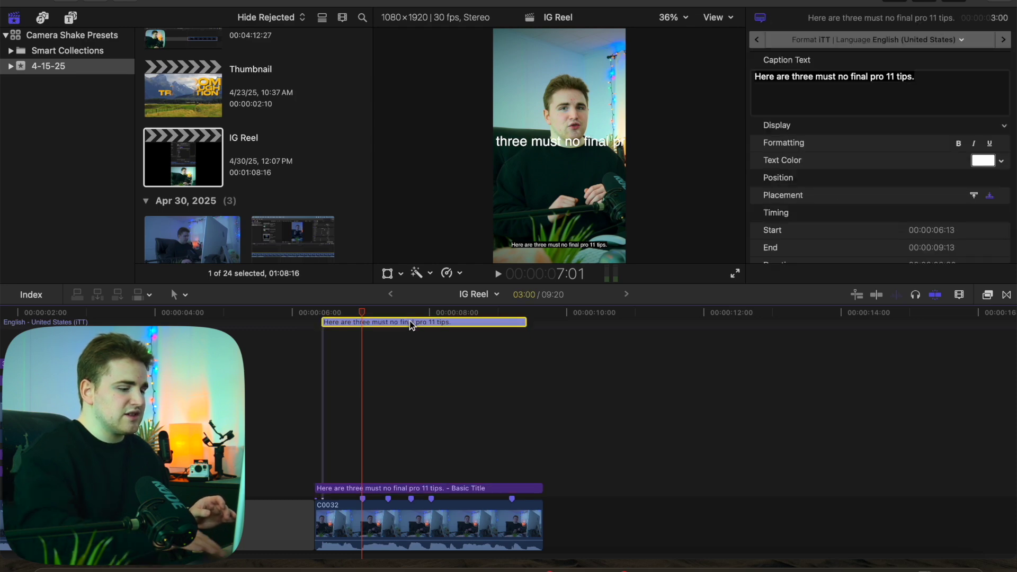
key("Delete")
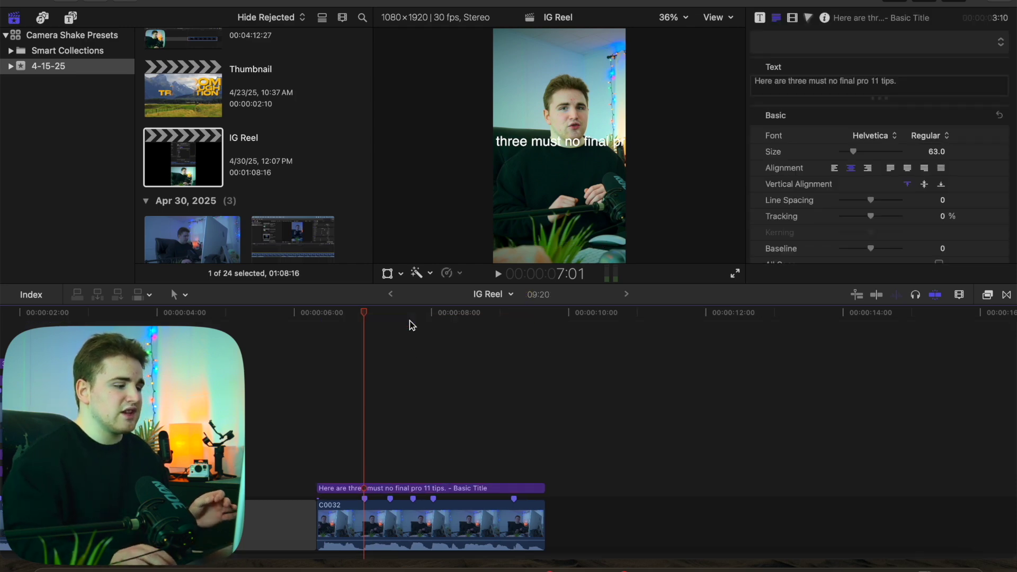
Break the title's text into two lines, starting the second line at "must".
scroll(389, 389, "down", 3)
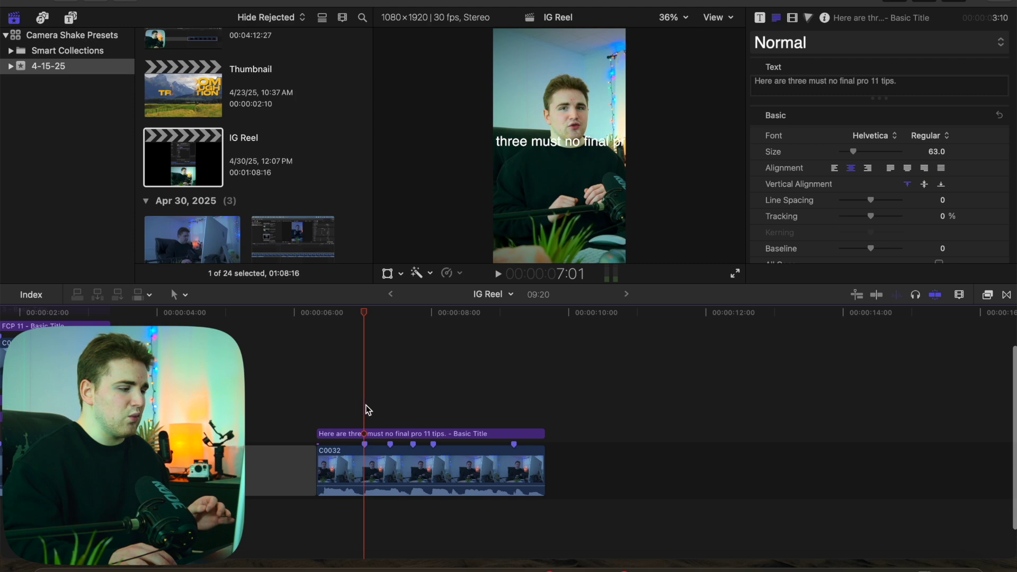
left_click(371, 435)
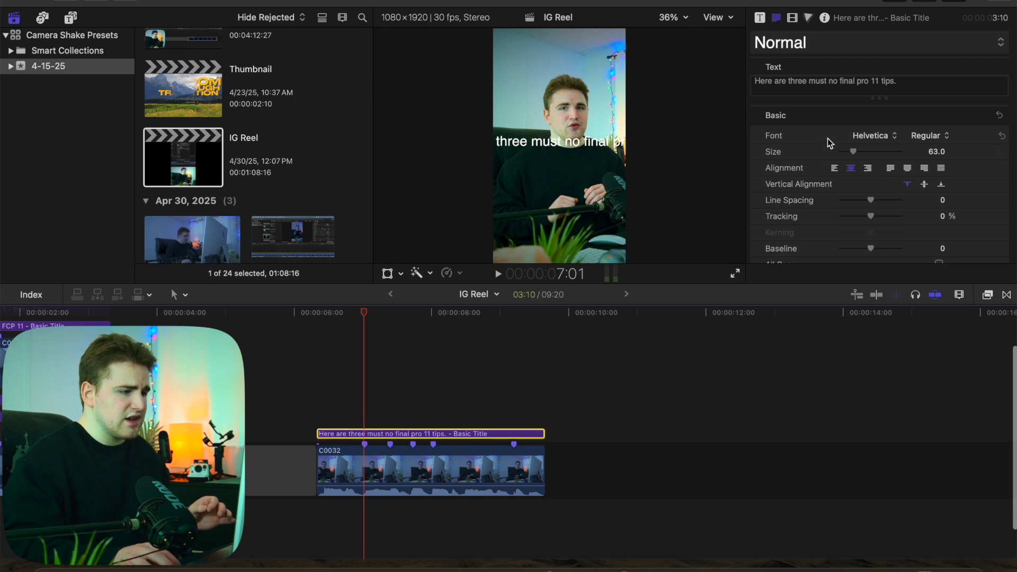
left_click(809, 80)
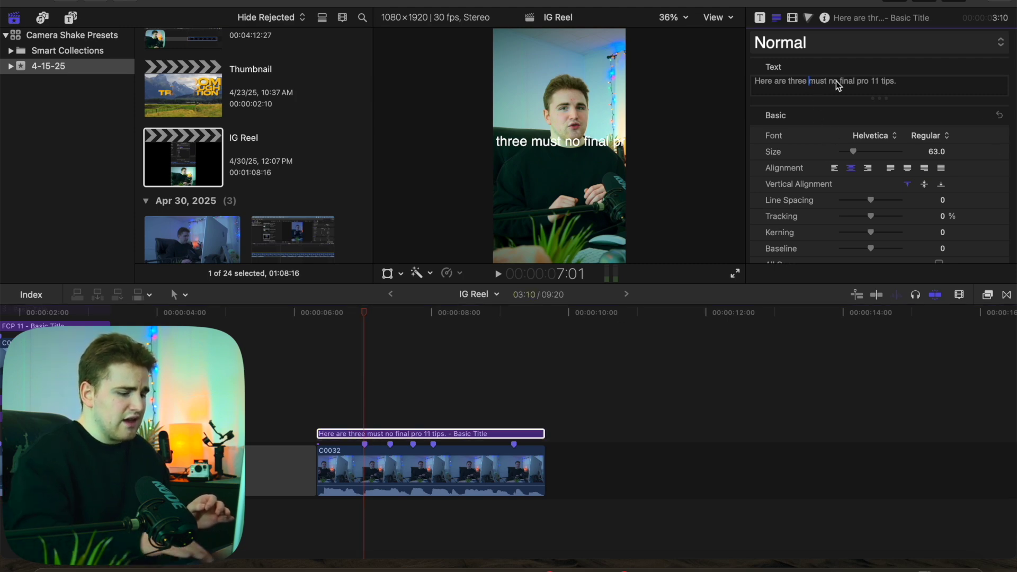
key("Return")
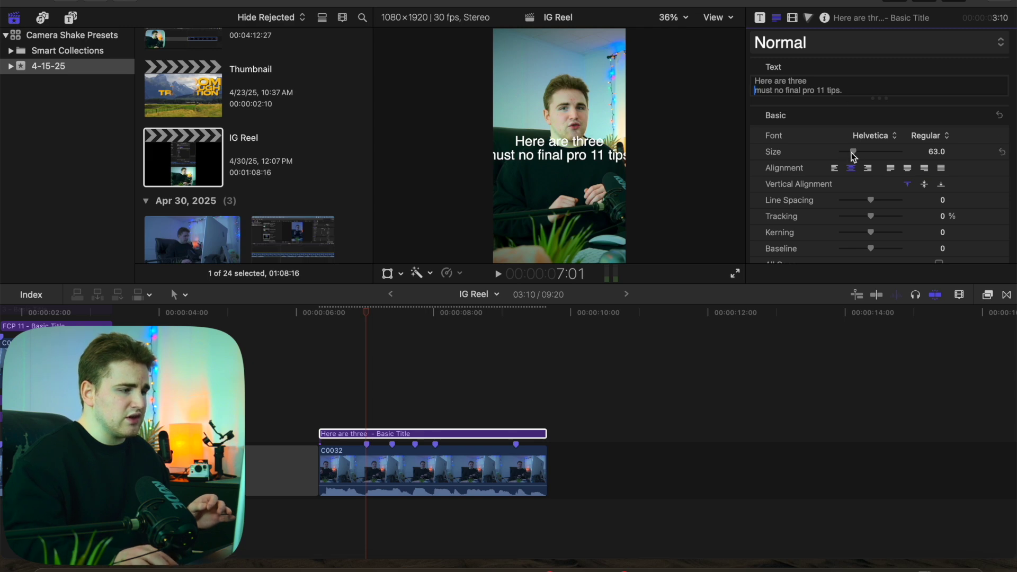
Reduce the title's font size to 43 and lower it to a Y position of -348.5 px.
left_click_drag(856, 149, 851, 150)
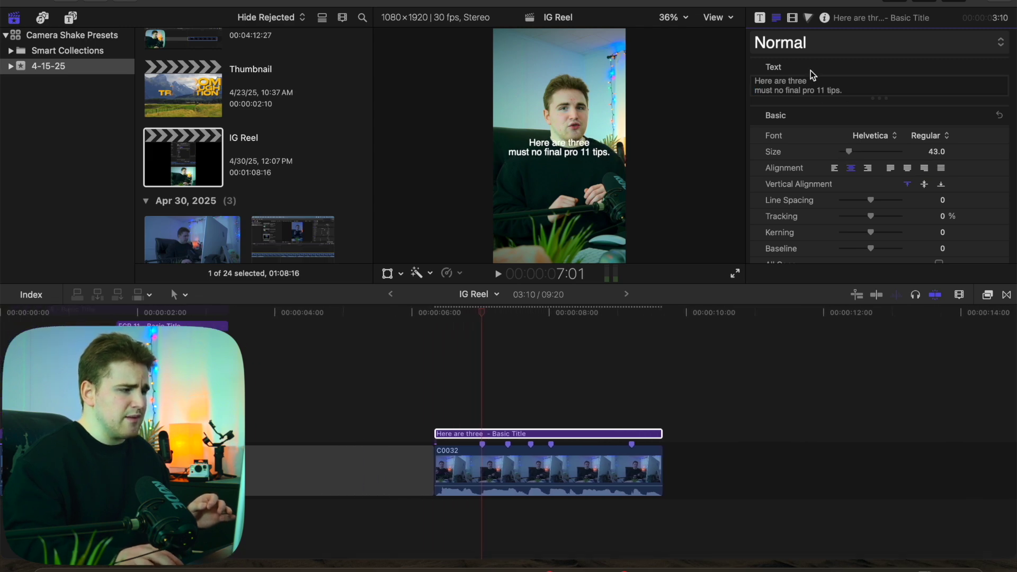
left_click(795, 17)
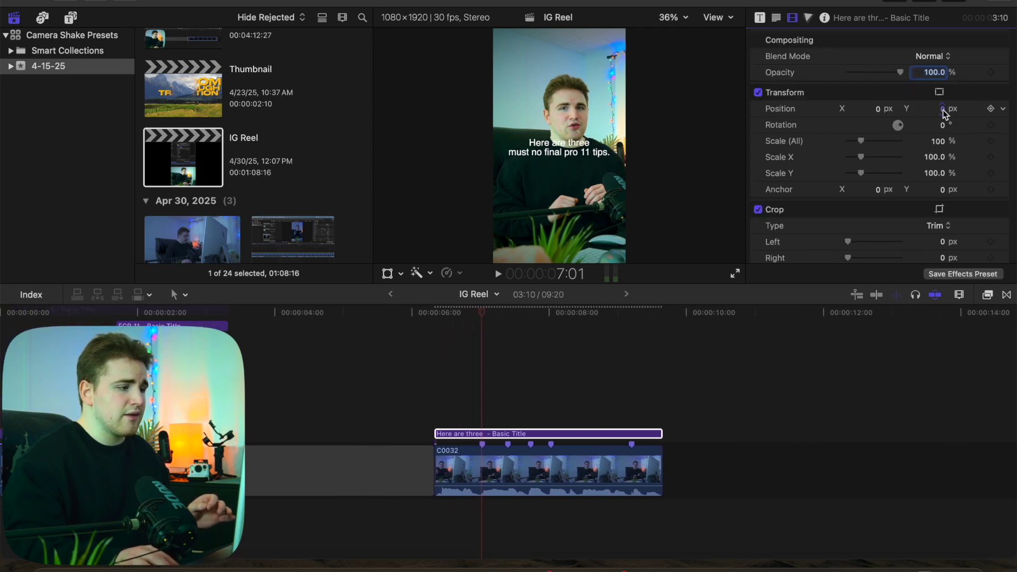
left_click_drag(943, 109, 944, 157)
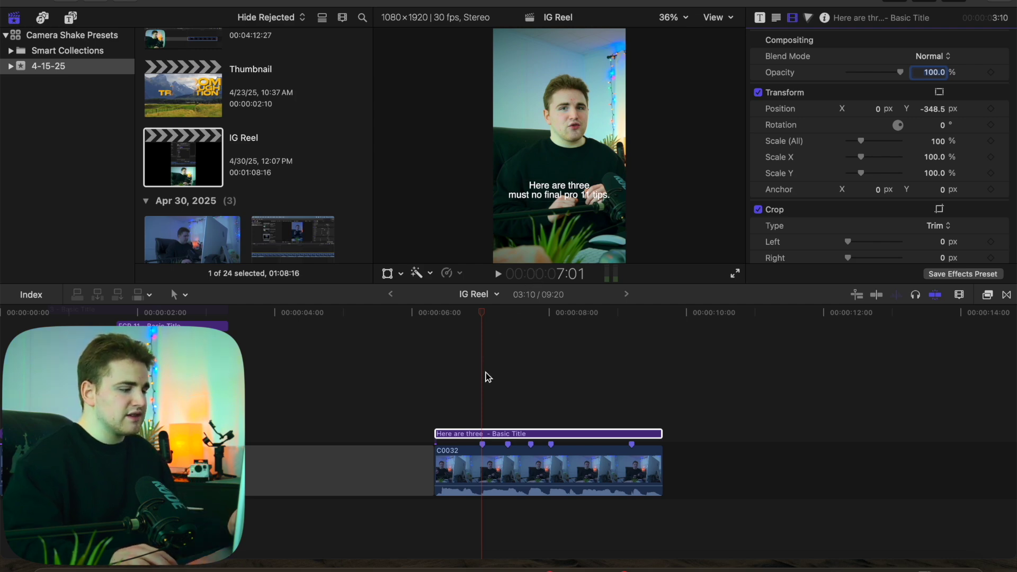
Delete the two-line title above clip C0032 from the timeline.
left_click(486, 435)
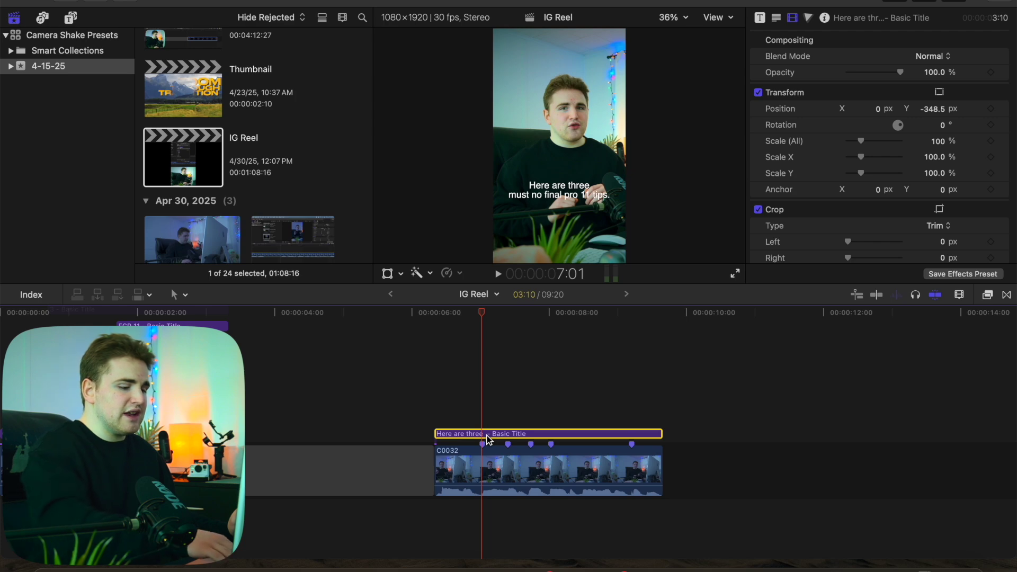
key("Delete")
Play clip C0032 from its first marker and park the playhead back on that marker at 7:01.
key("XF86AudioLowerVolume")
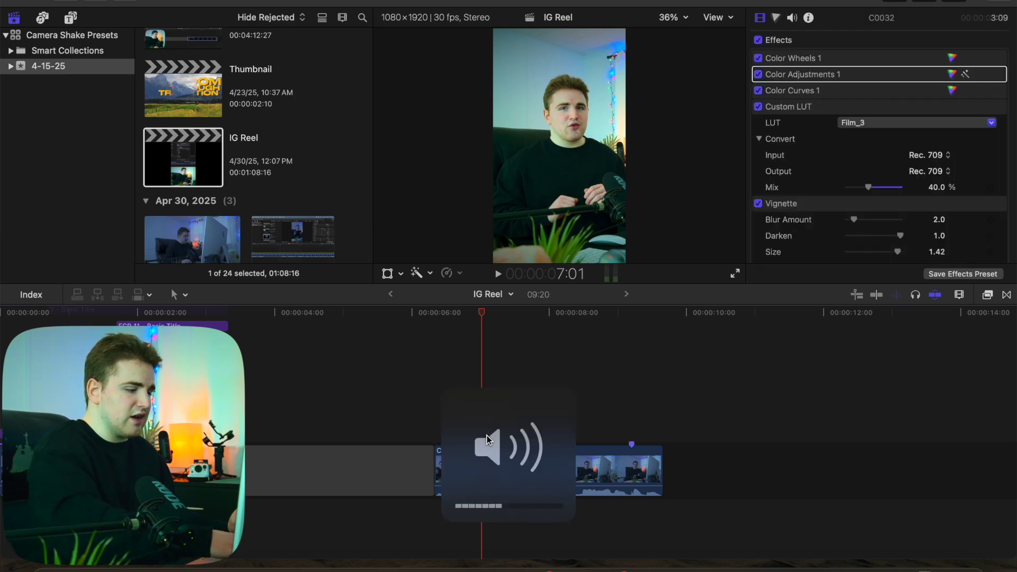
key("super+equal")
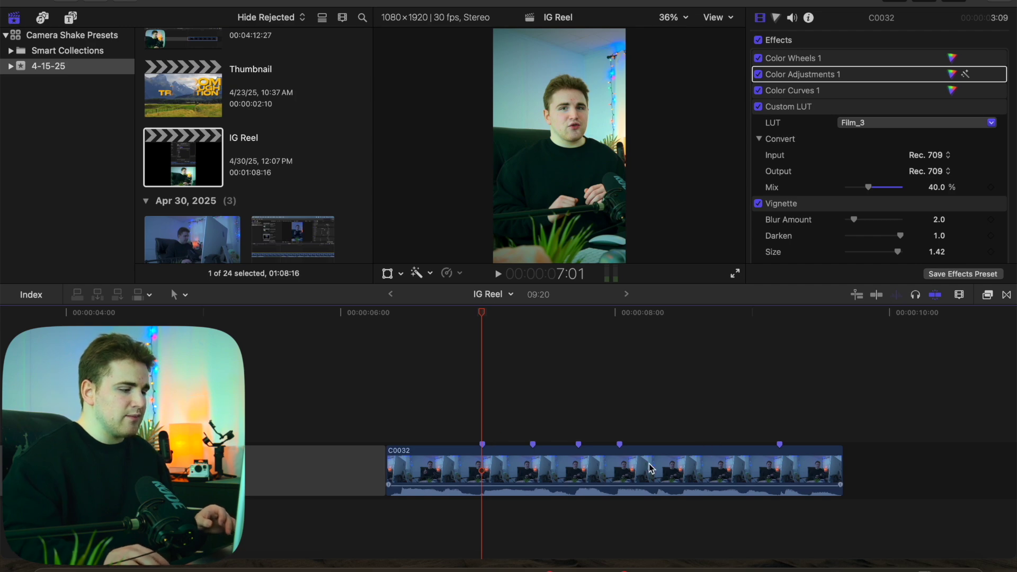
key("space")
key("space")
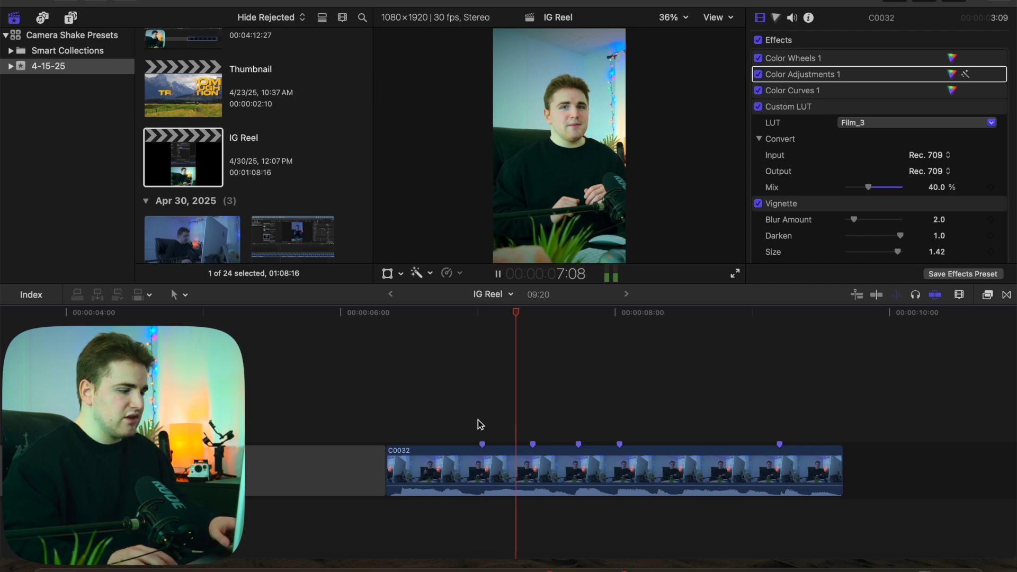
left_click(482, 424)
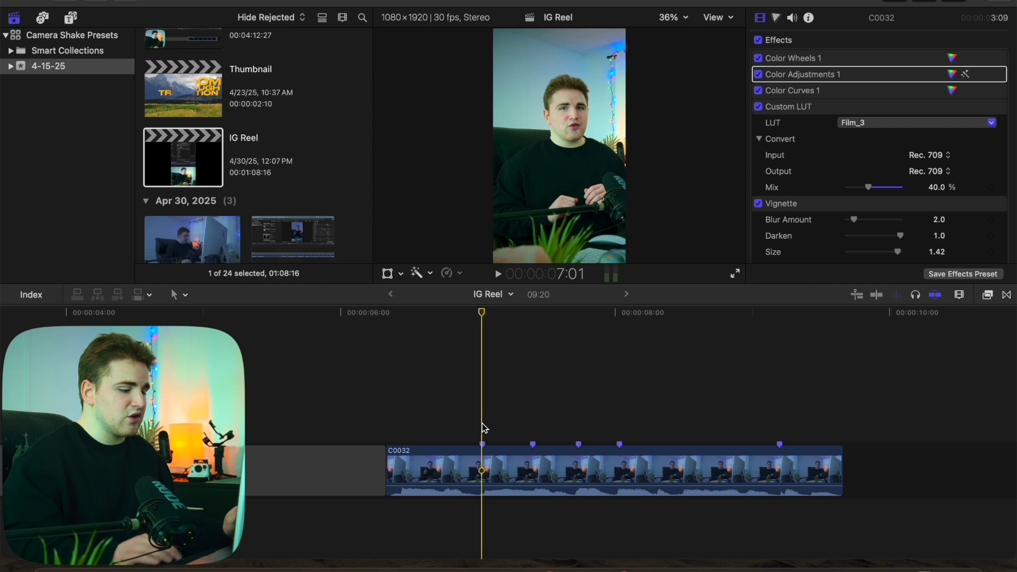
key("Left")
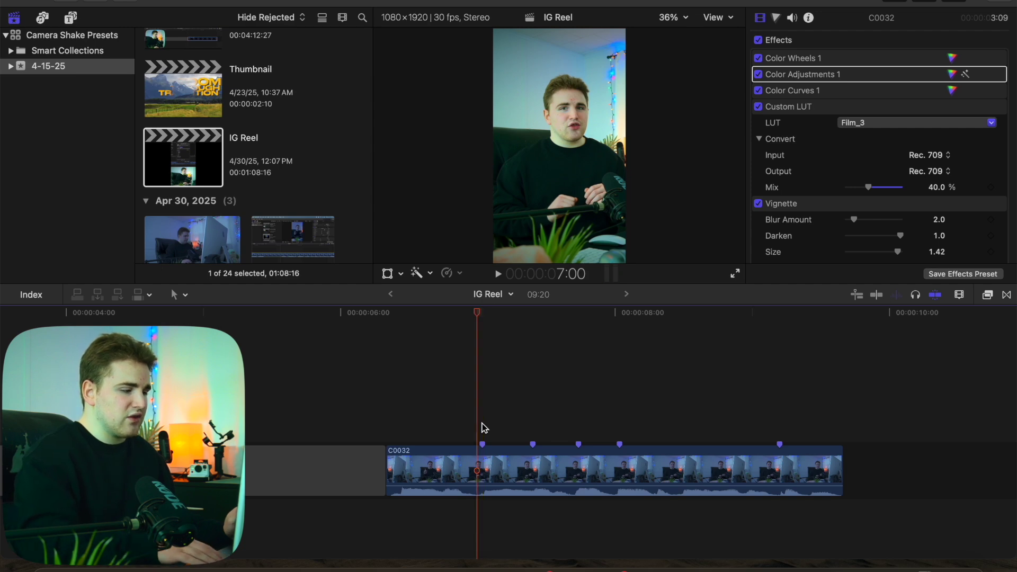
key("Right")
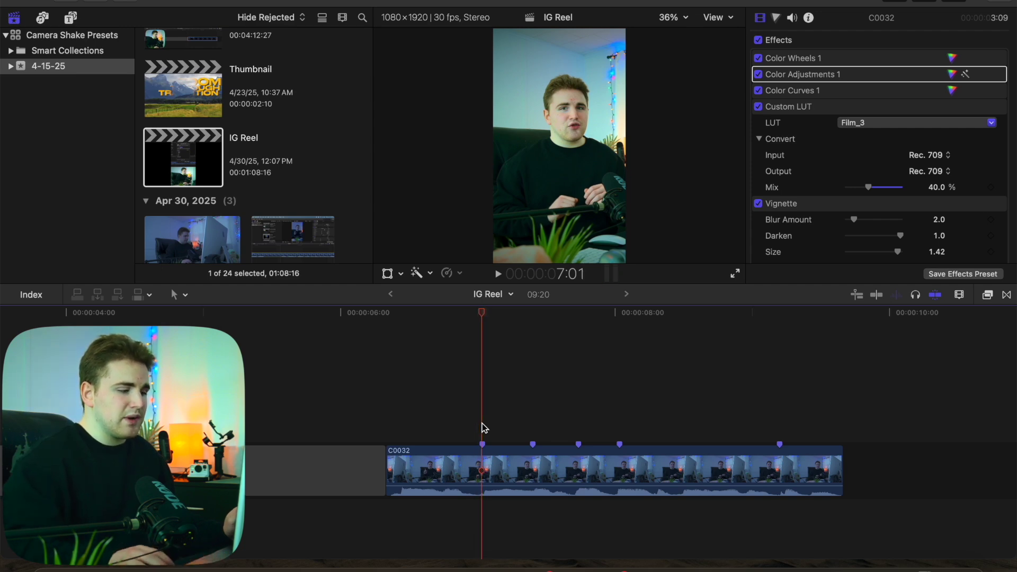
Add a marker to clip C0032 at 6:19 and undo it.
left_click(431, 424)
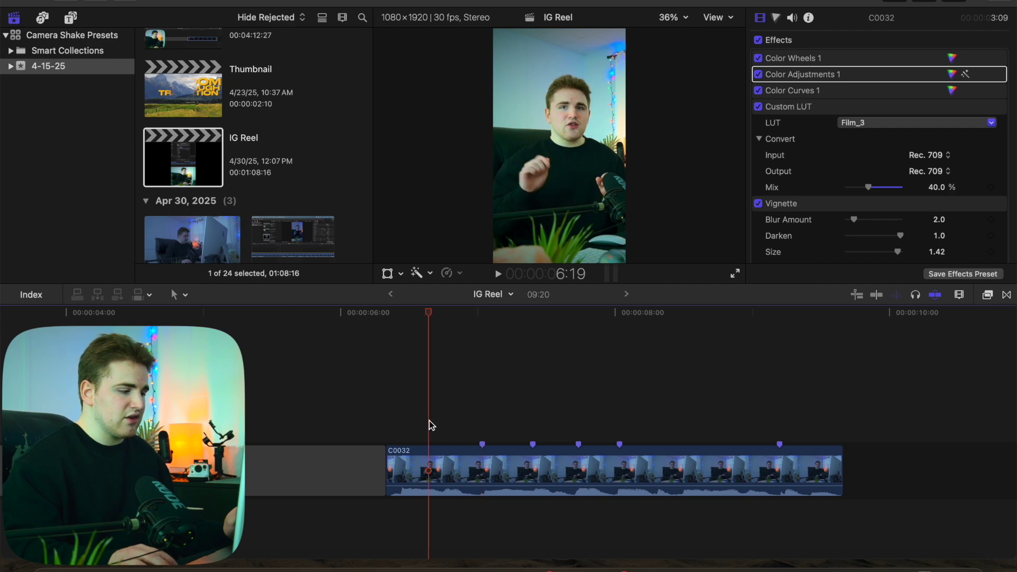
key("m")
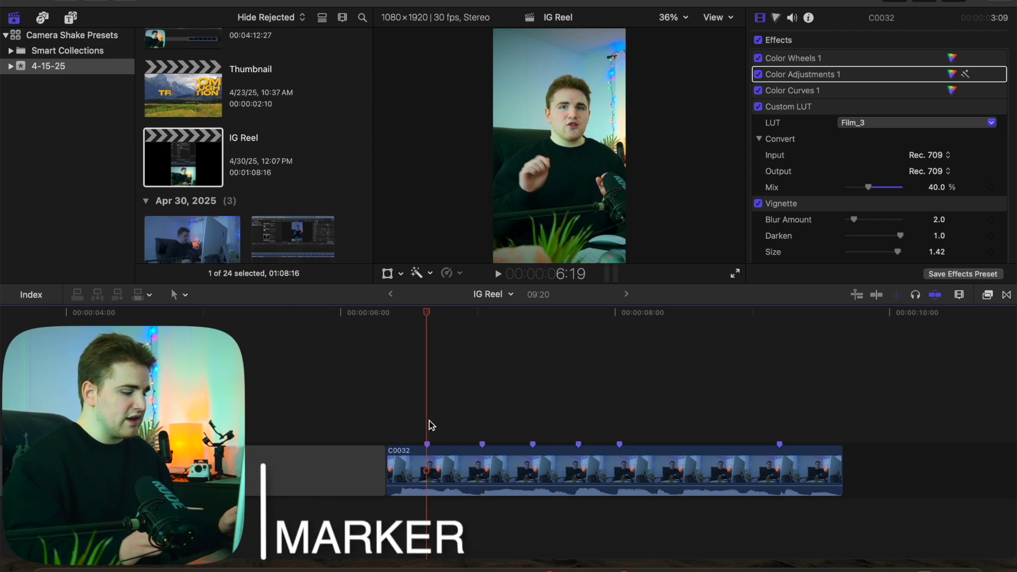
key("super+z")
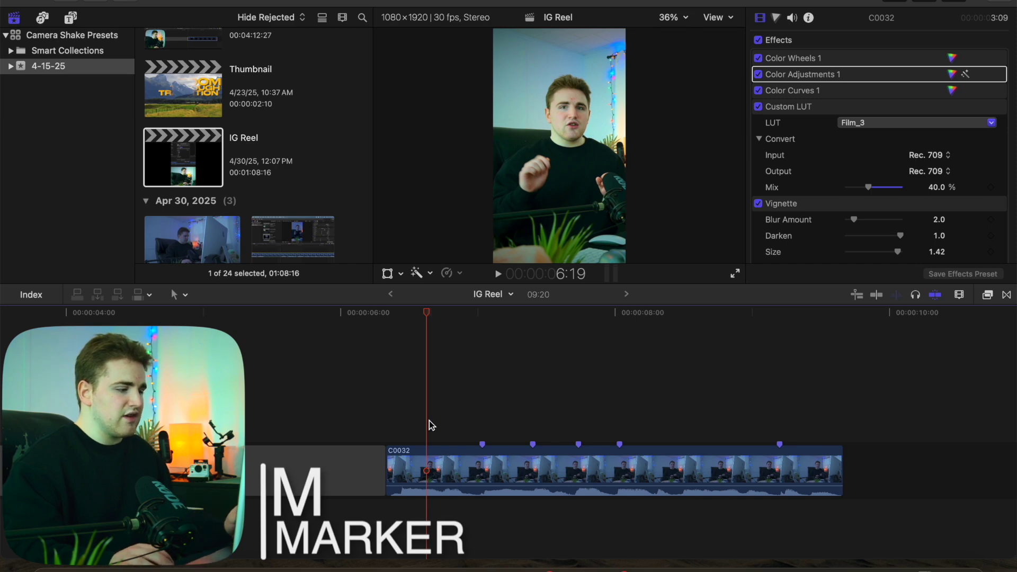
key("Right")
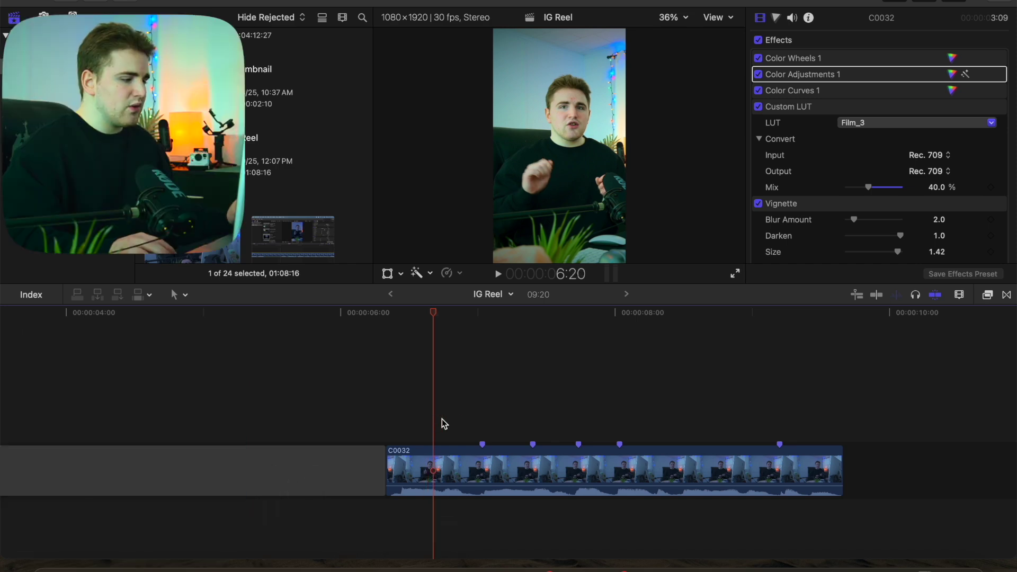
Add a Basic Title above clip C0032 starting at its first marker and trim the title's end to the clip's end.
left_click(478, 419)
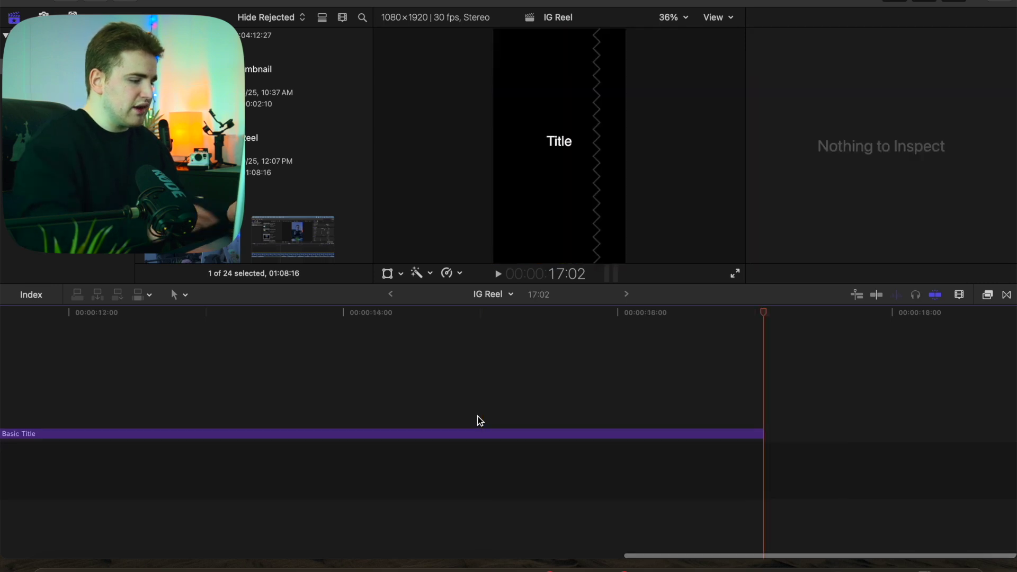
scroll(471, 413, "left", 10)
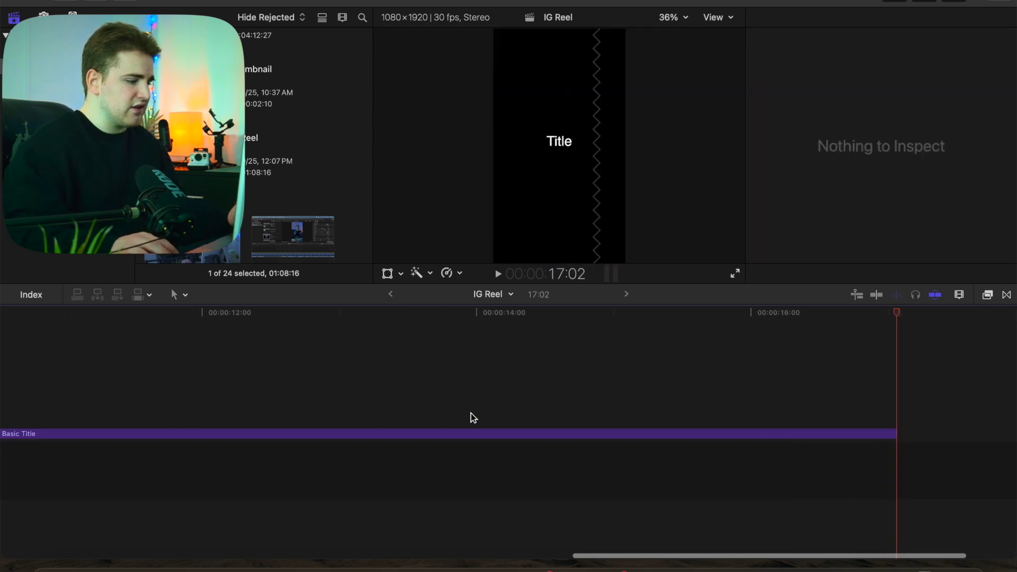
scroll(467, 415, "left", 5)
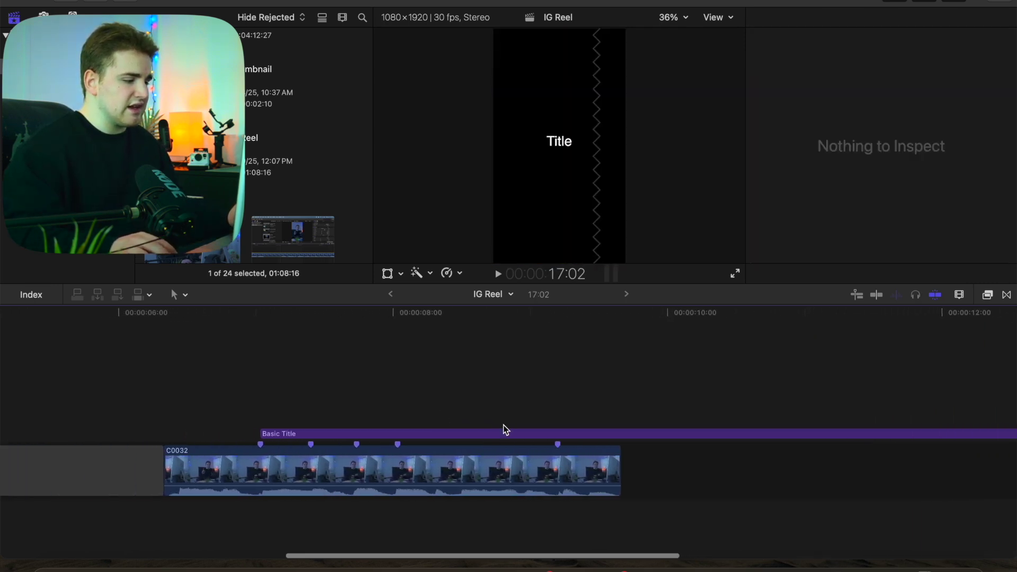
left_click(623, 434)
key("alt+]")
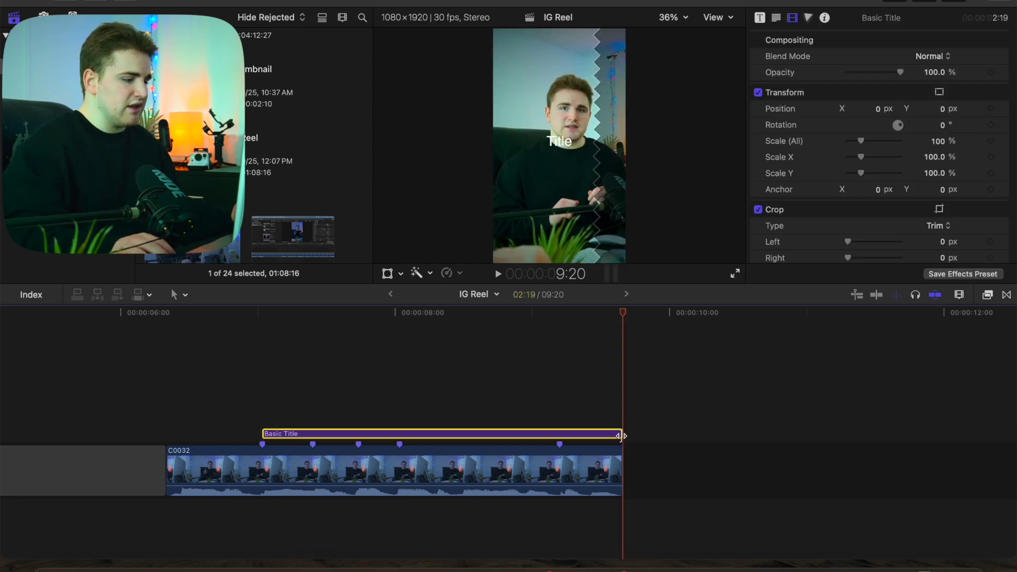
Replace the placeholder text of the Basic Title above clip C0032 with "3".
left_click(288, 418)
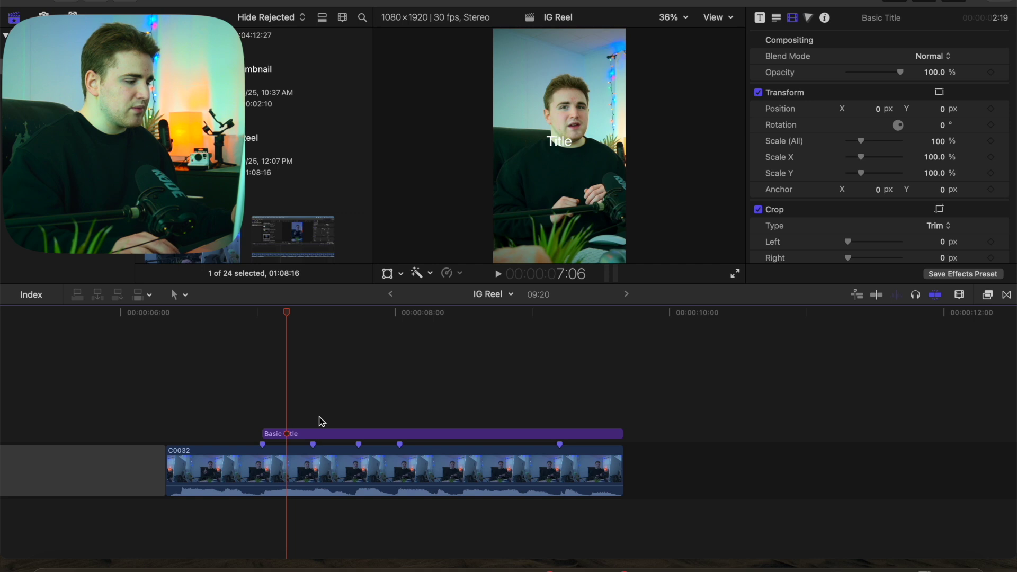
left_click(287, 435)
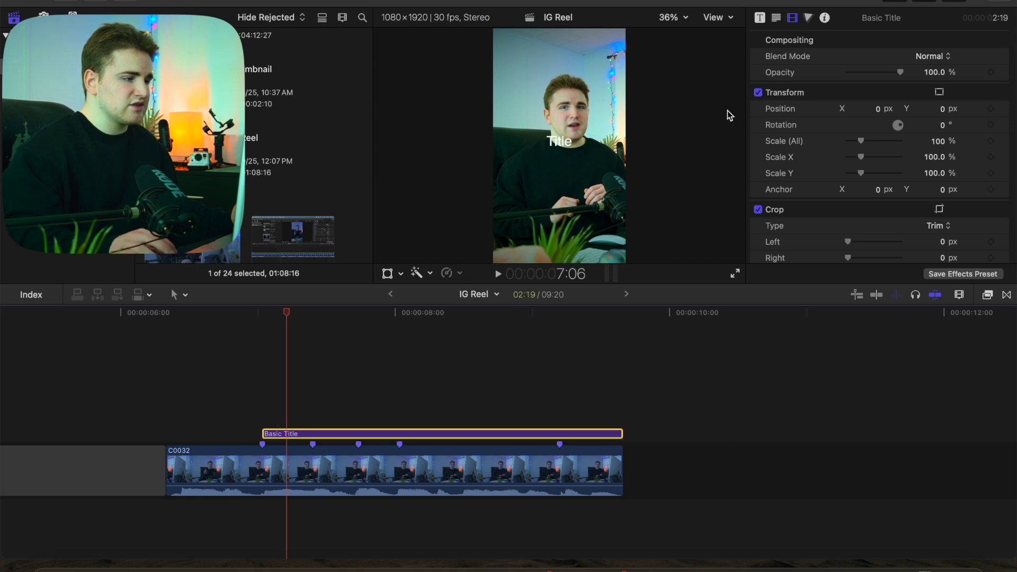
left_click(776, 19)
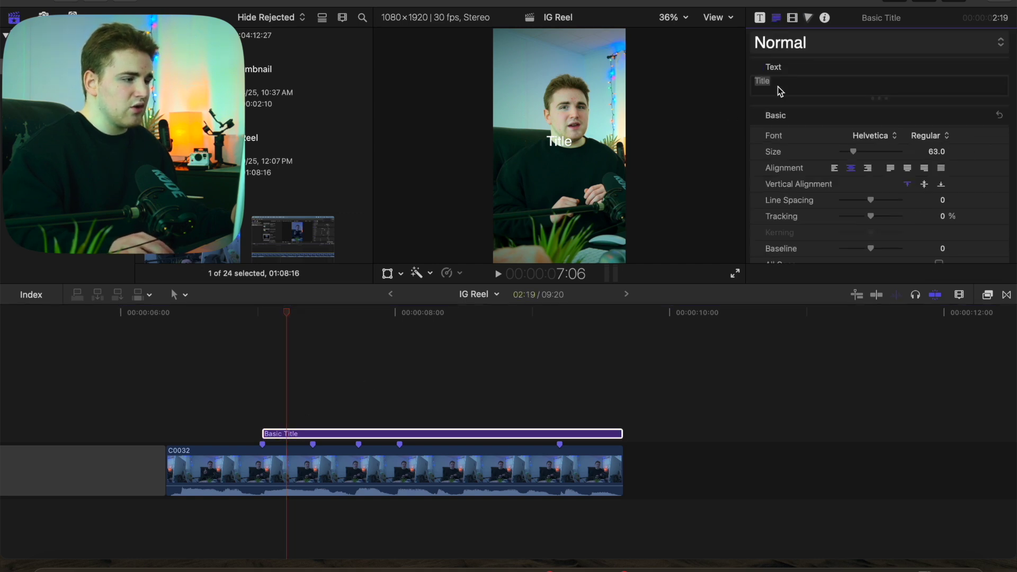
type("3")
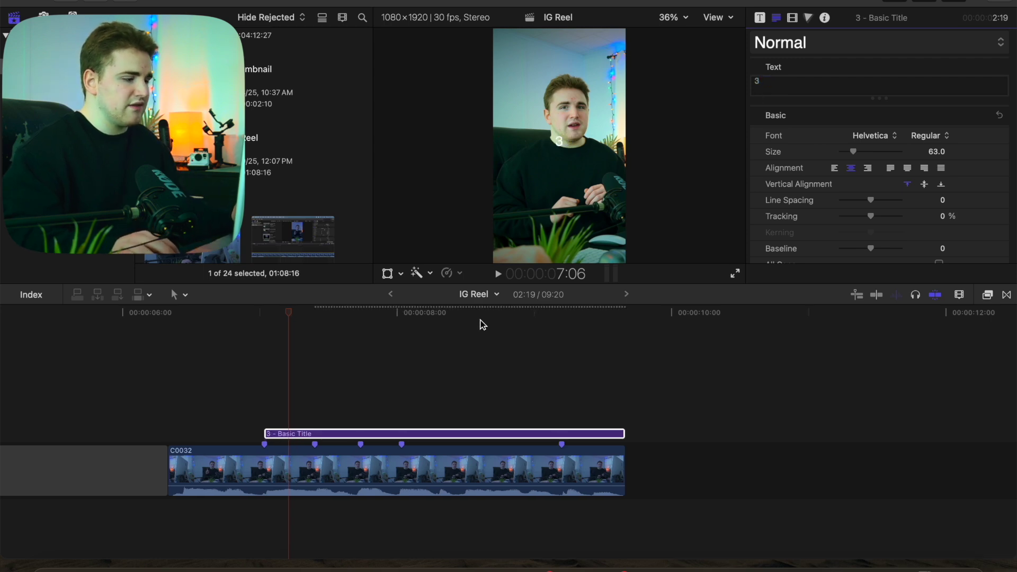
Set the "3" title's font to Flatbush and enlarge its size to 353.
left_click(345, 438)
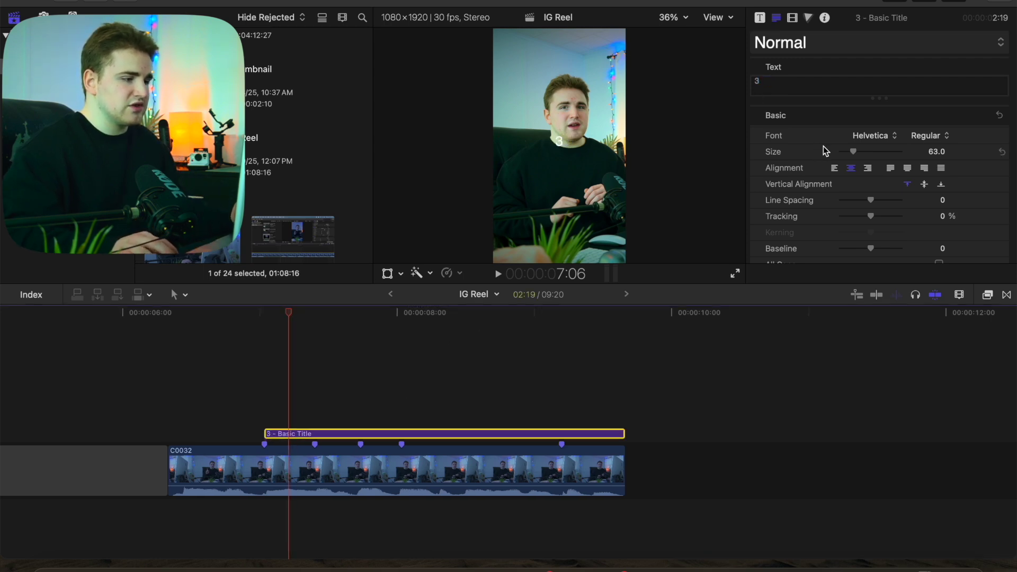
left_click(875, 136)
scroll(876, 146, "up", 10)
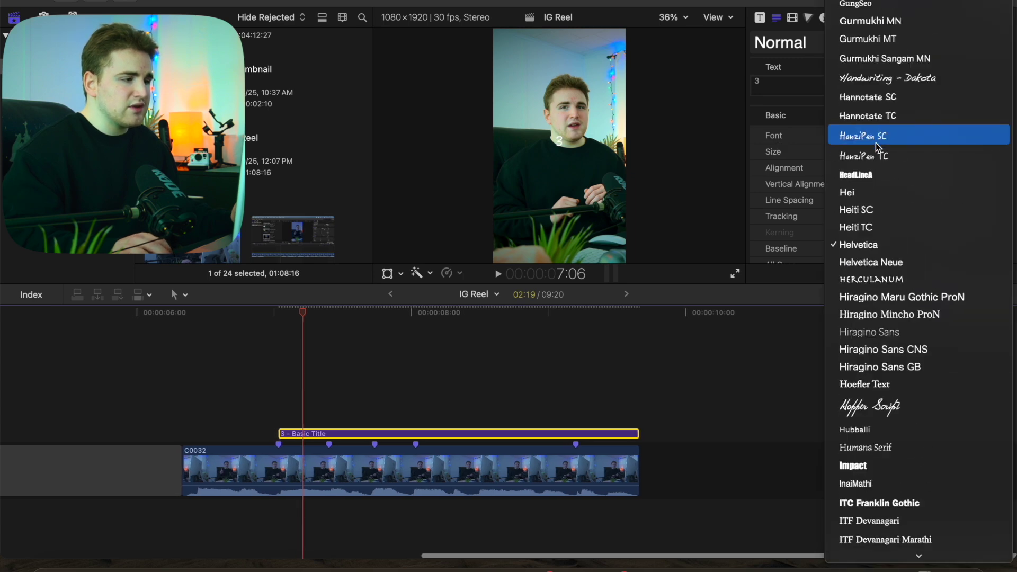
scroll(876, 147, "up", 5)
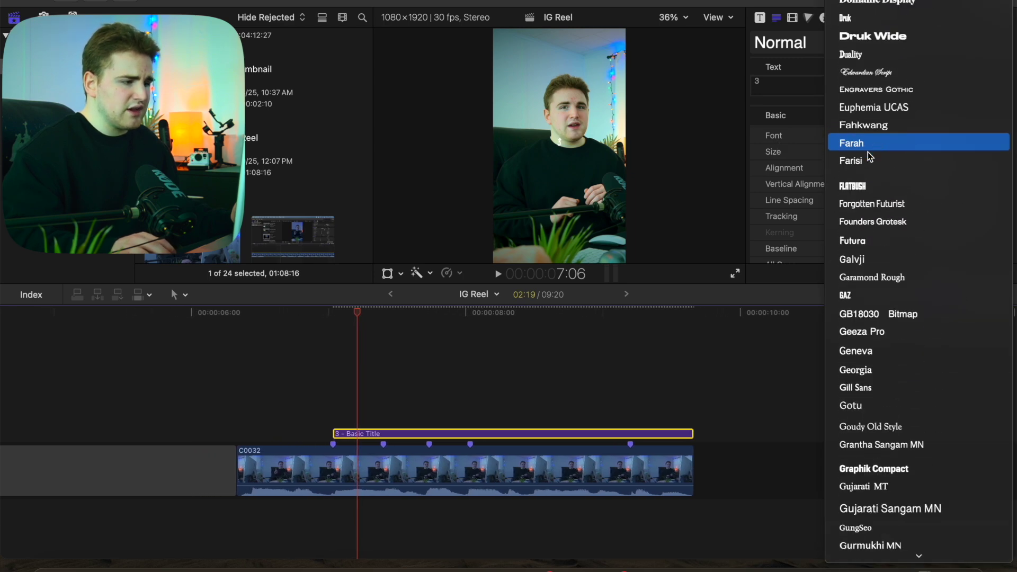
left_click(864, 190)
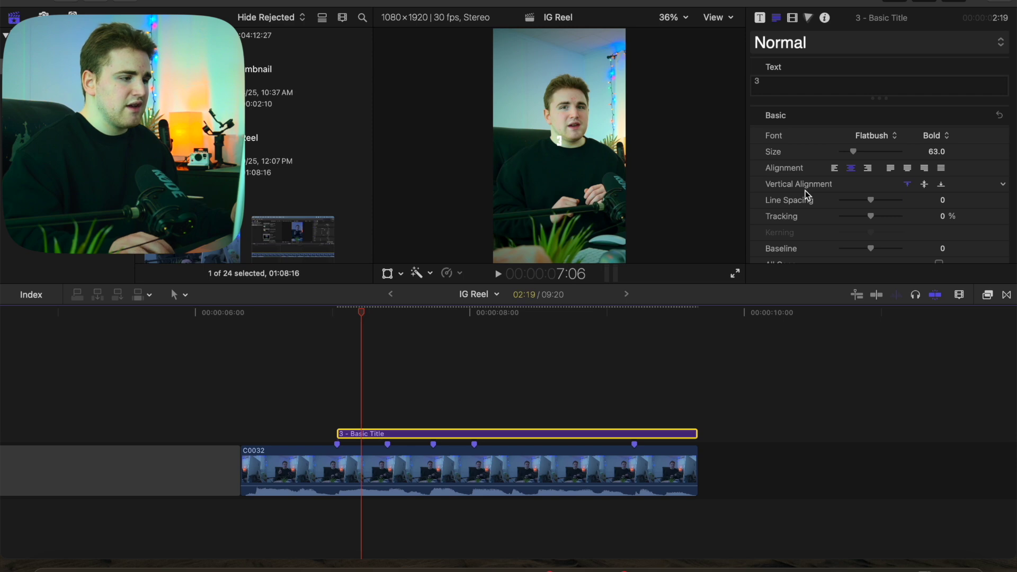
left_click_drag(853, 153, 948, 155)
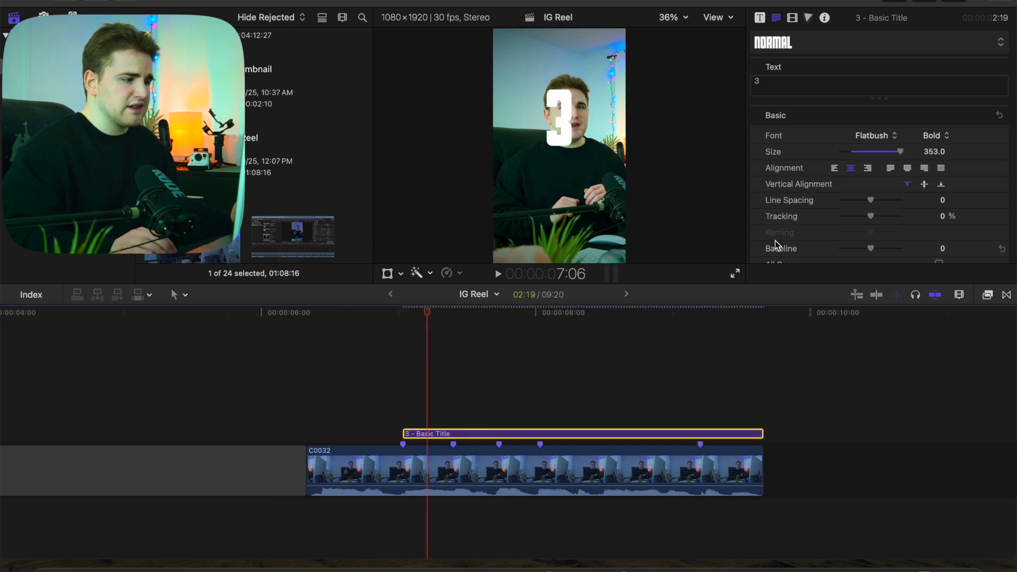
Change the face color of the "3" title to a golden yellow.
scroll(777, 243, "down", 4)
scroll(777, 244, "down", 5)
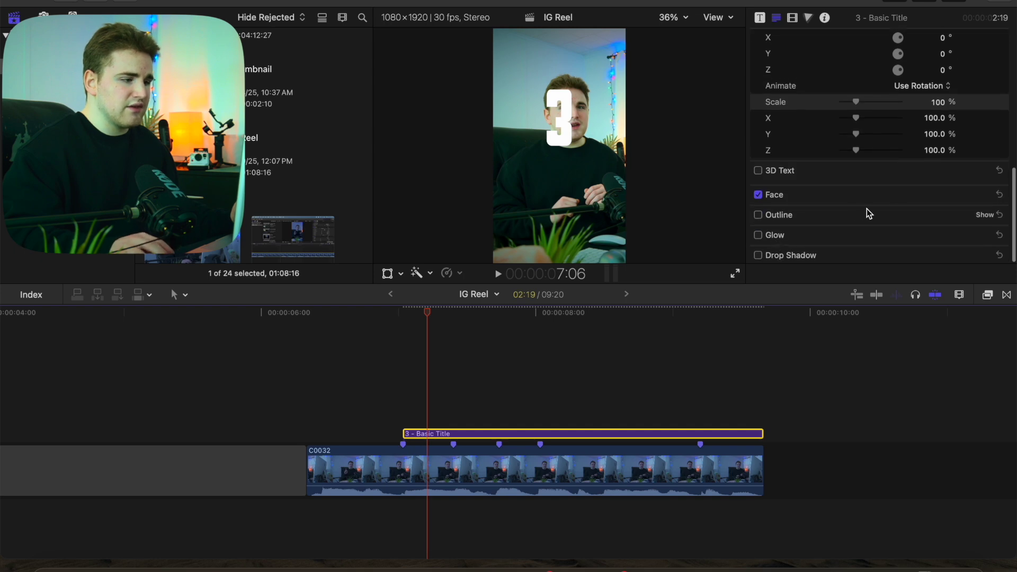
left_click(985, 195)
left_click(931, 228)
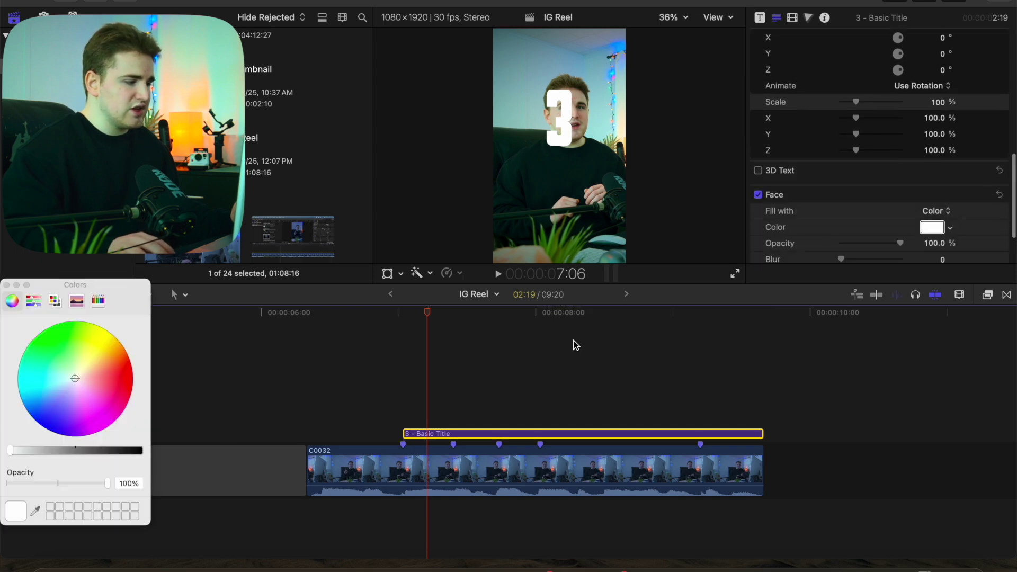
left_click_drag(74, 382, 113, 335)
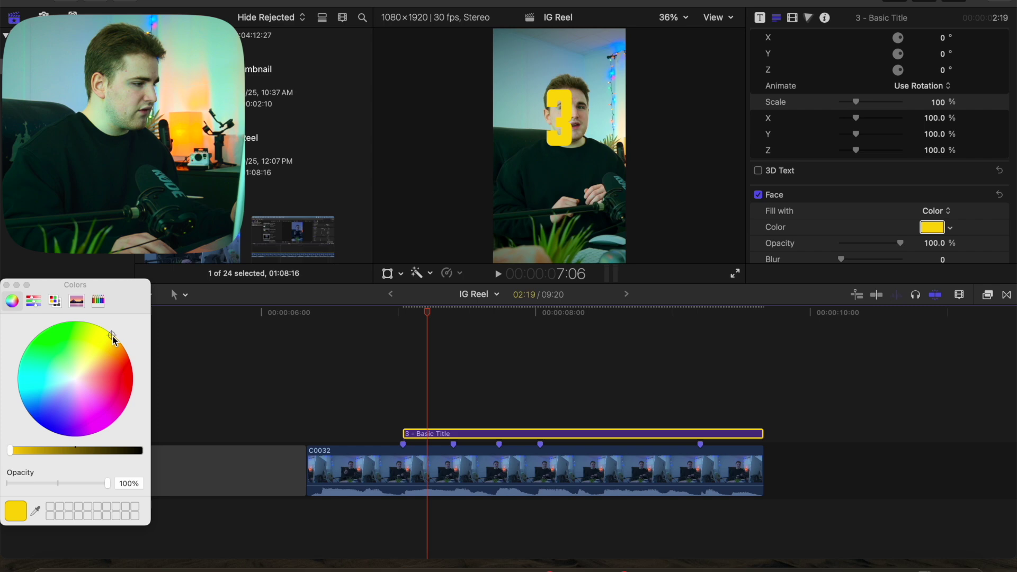
left_click(6, 285)
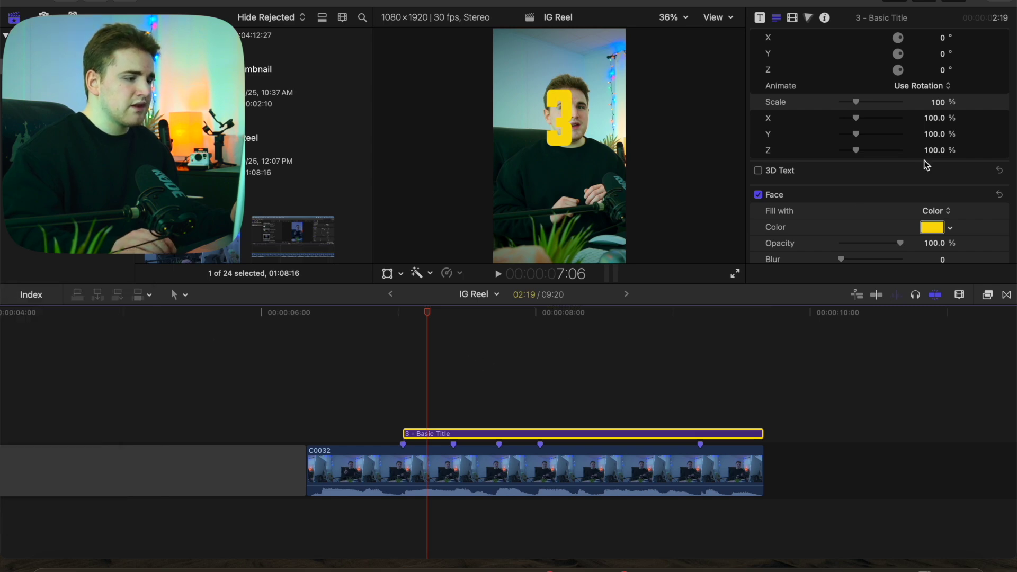
Add a black drop shadow to the "3" title with 100% opacity and a distance of 15.
scroll(927, 164, "down", 3)
left_click(758, 255)
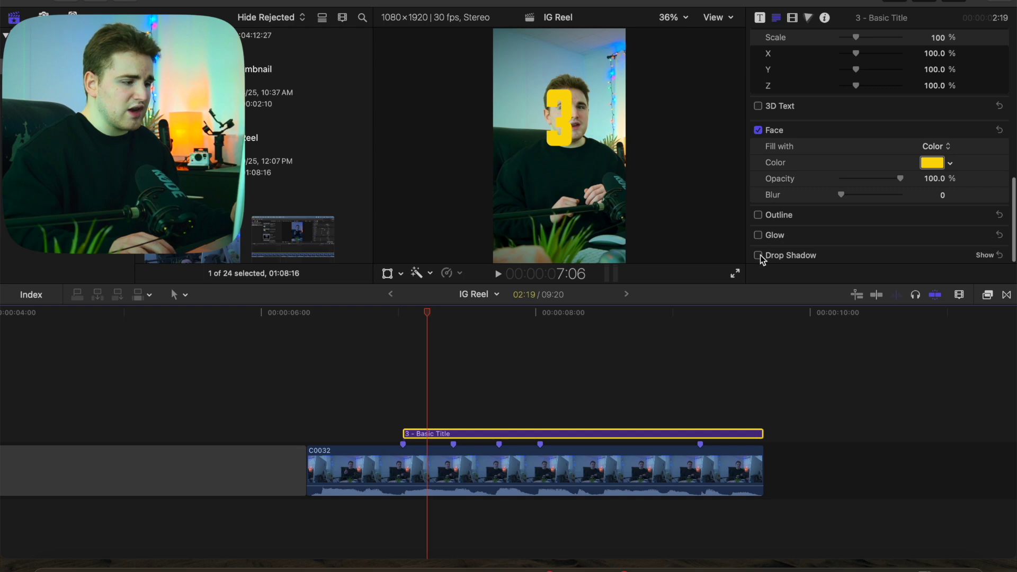
left_click(672, 19)
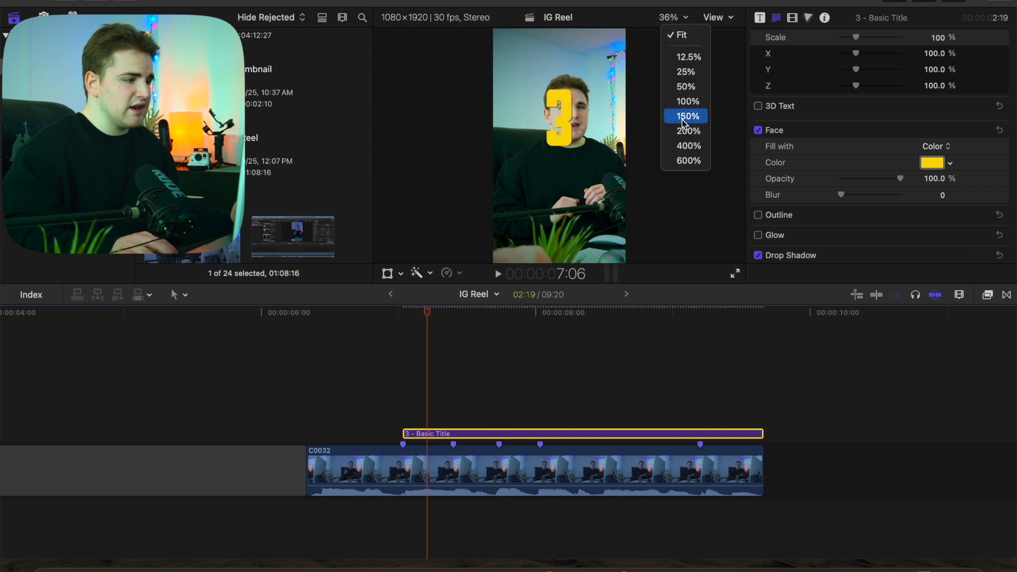
left_click(684, 116)
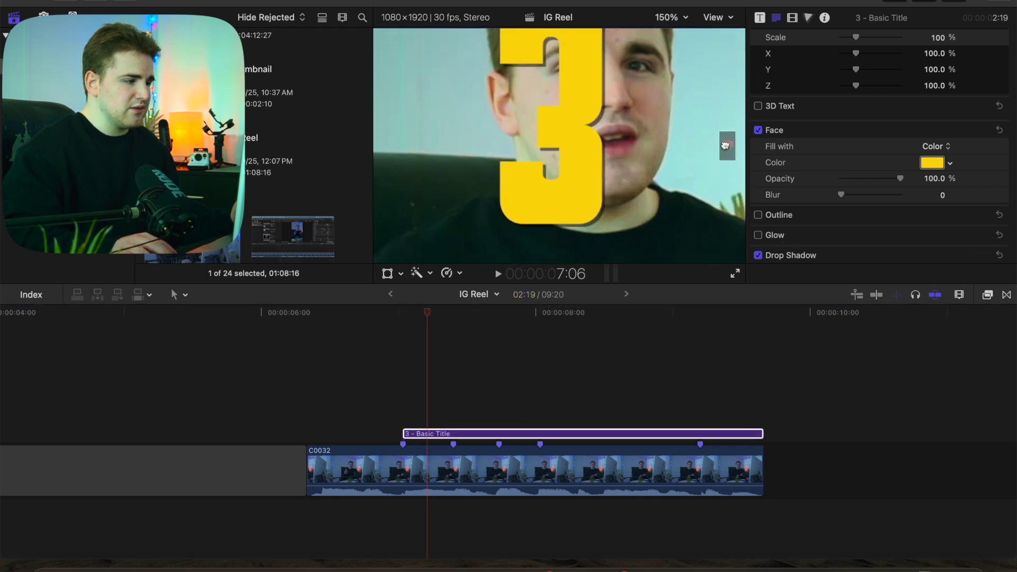
left_click(510, 434)
scroll(863, 209, "down", 2)
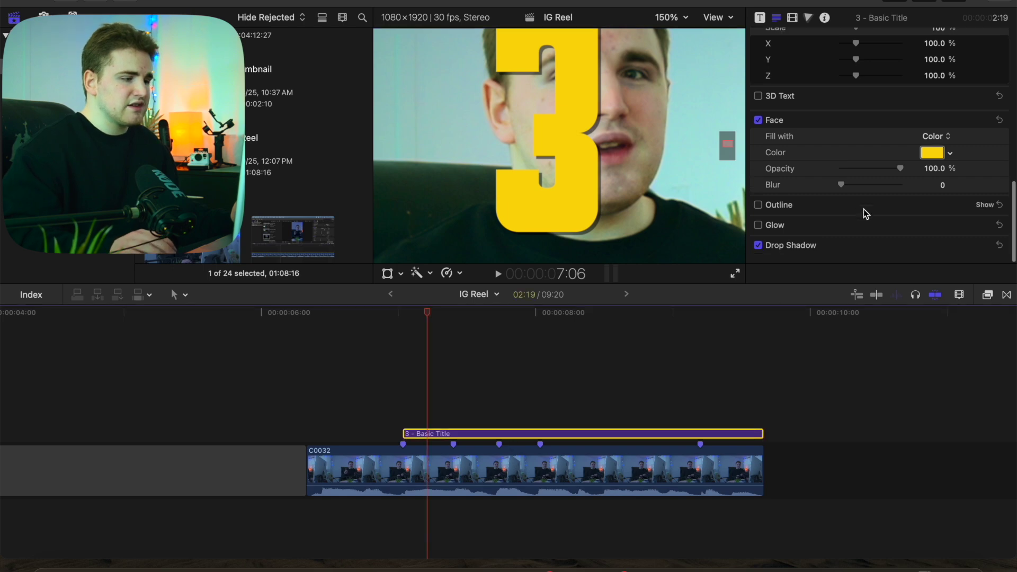
left_click(978, 253)
scroll(899, 219, "down", 3)
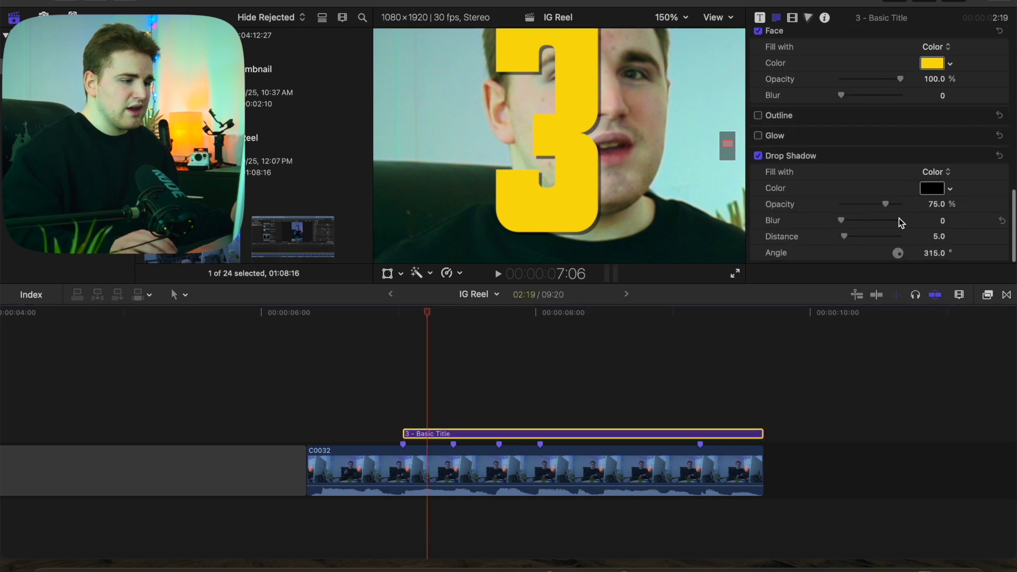
left_click_drag(885, 205, 918, 208)
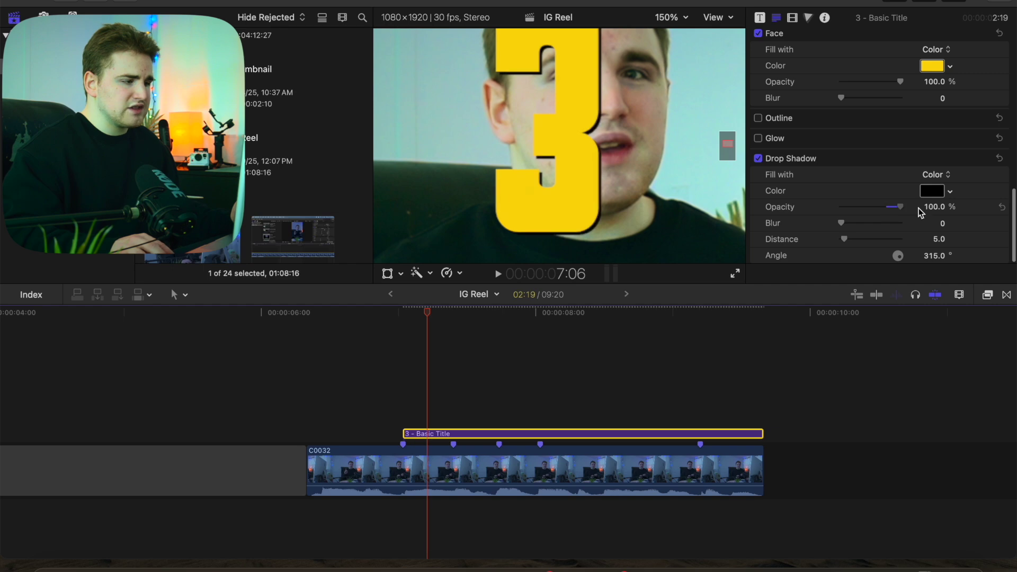
left_click_drag(844, 238, 850, 240)
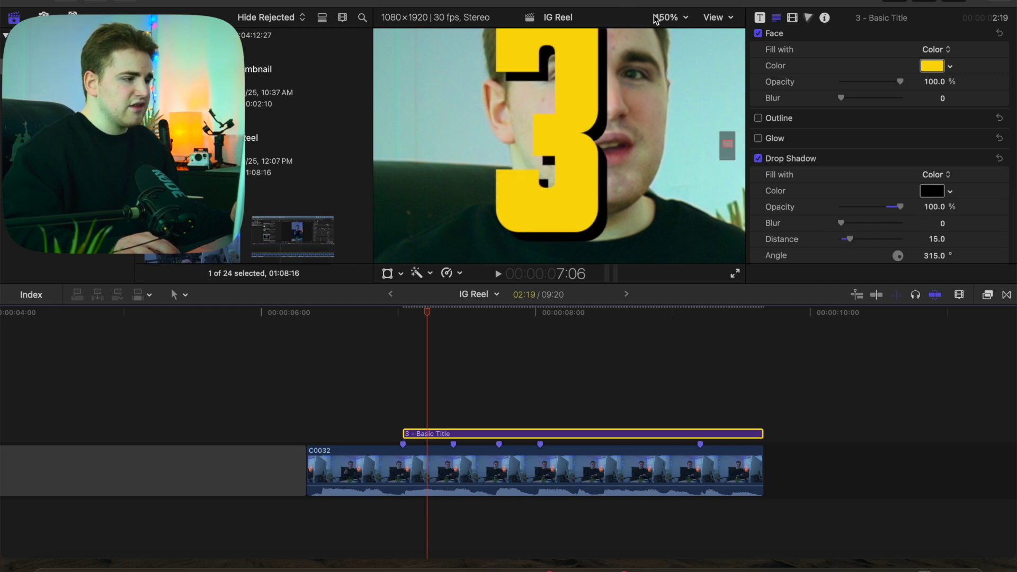
left_click(683, 18)
left_click(677, 34)
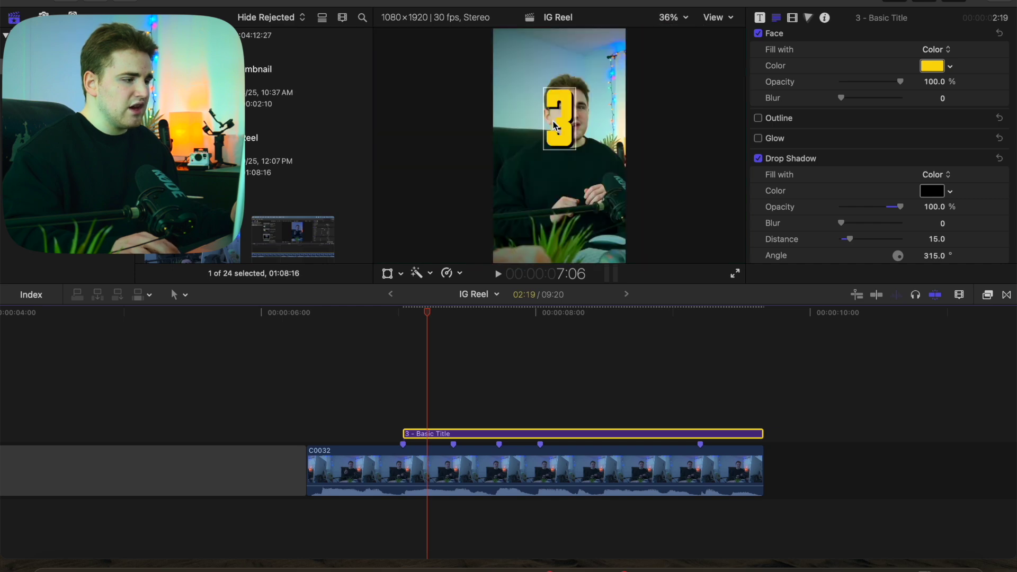
Turn on the title/action safe zones and the horizon overlay in the viewer as alignment guides.
left_click(515, 172)
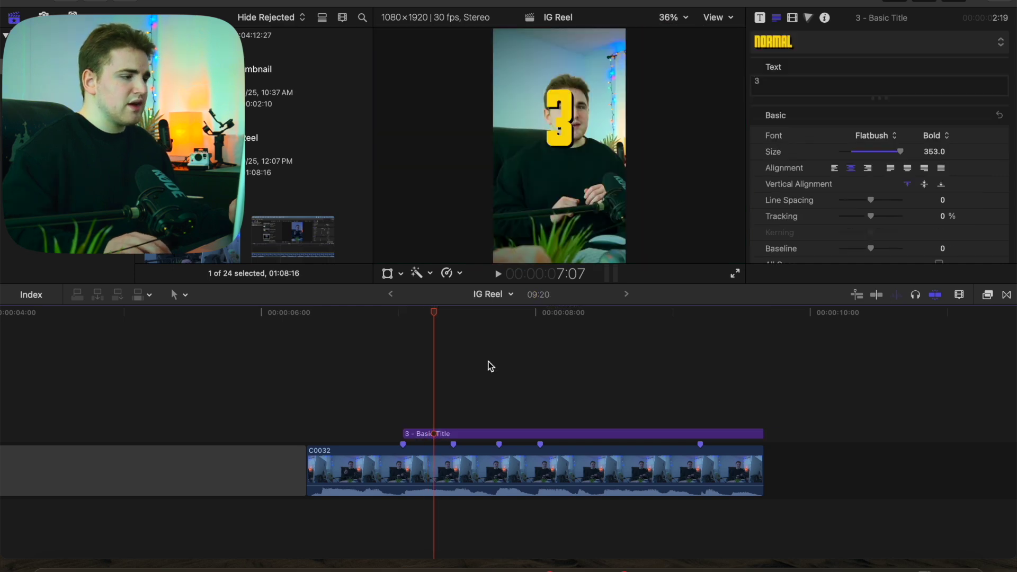
left_click(731, 20)
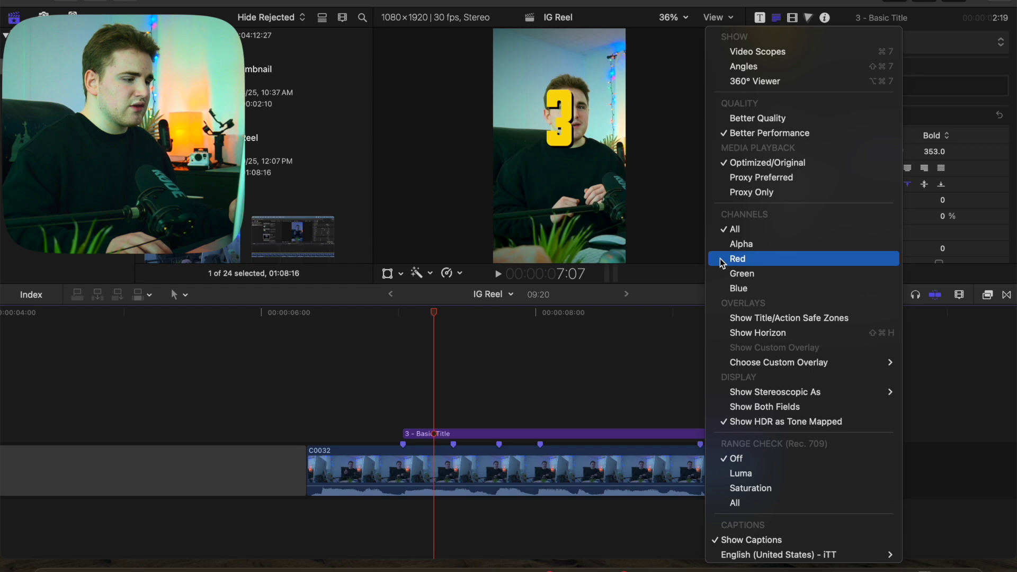
left_click(727, 317)
left_click(716, 20)
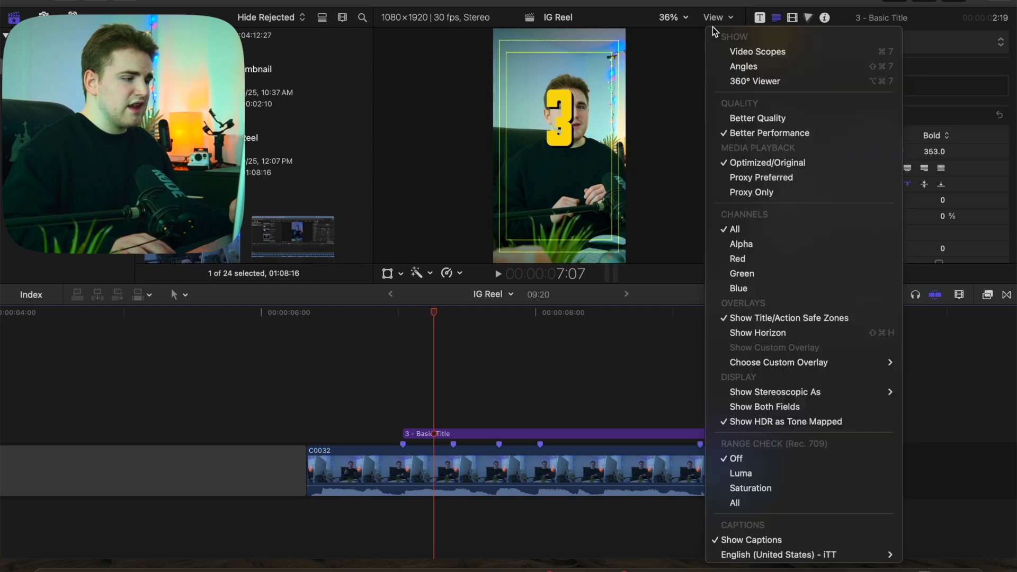
left_click(755, 334)
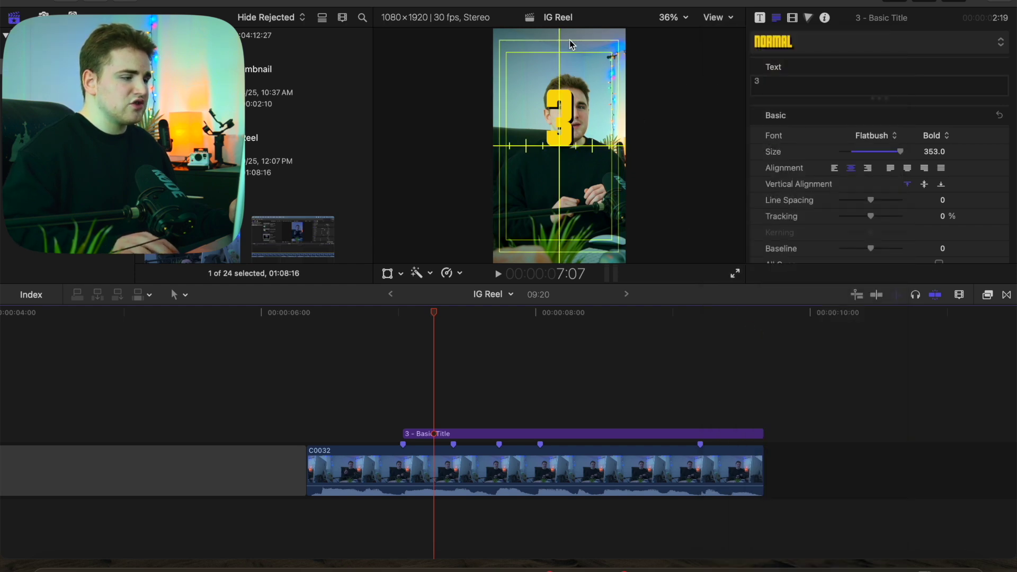
Scale the "3" title to 154% and position it at X -212.5 px, Y -273.4 px.
left_click(428, 435)
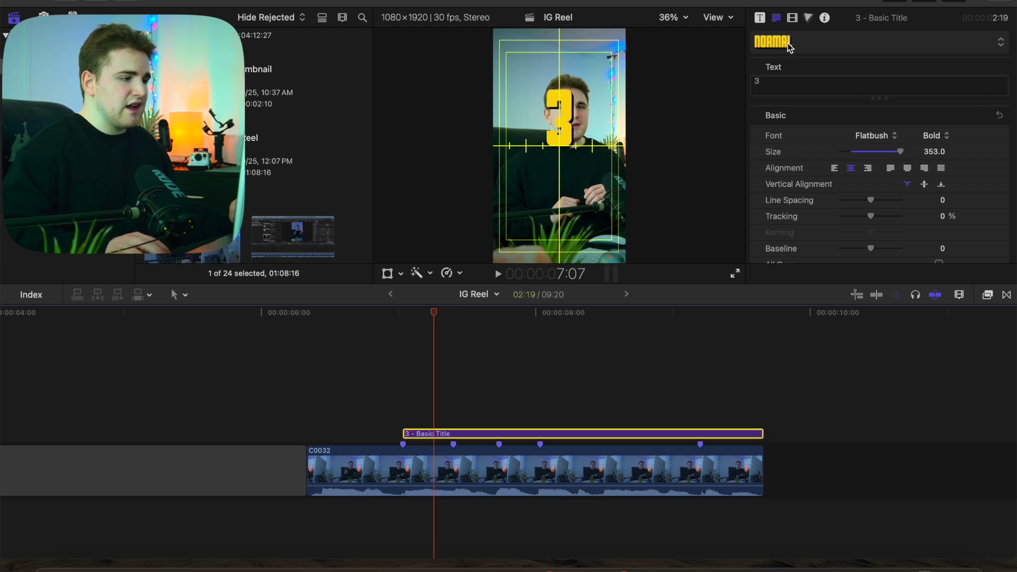
left_click(793, 22)
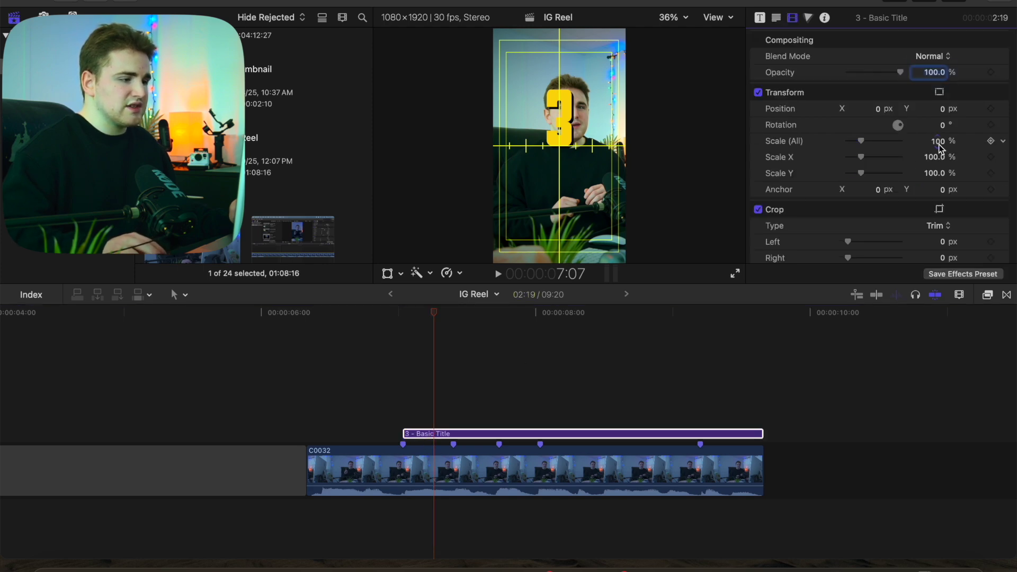
left_click_drag(940, 141, 879, 109)
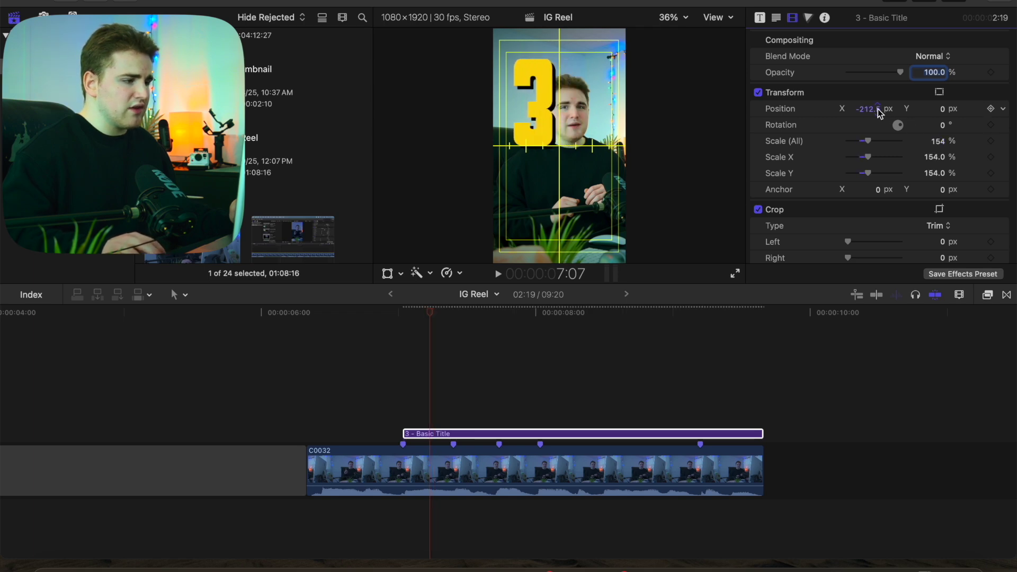
left_click_drag(944, 109, 944, 137)
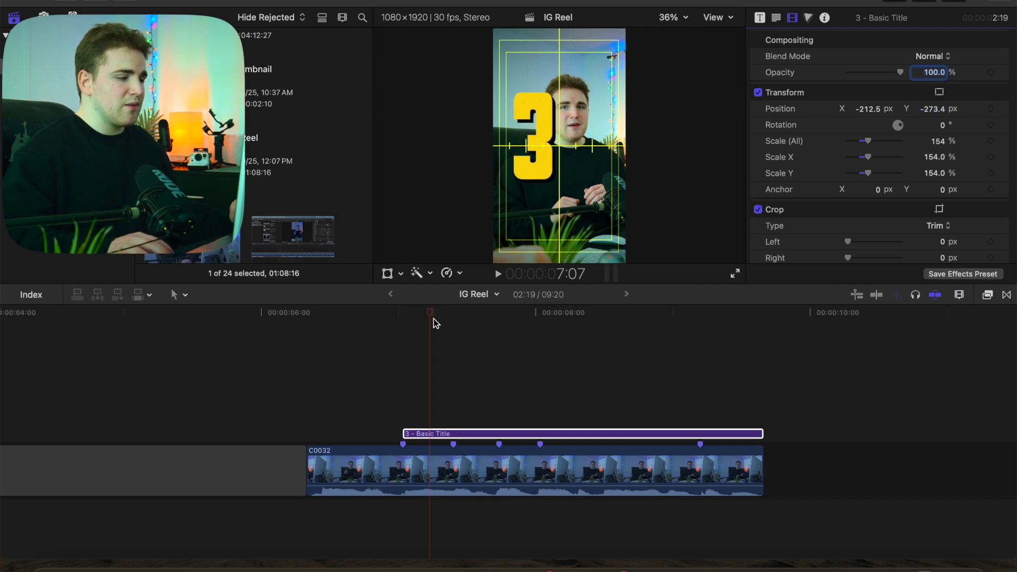
Duplicate the "3" title onto the layer above and trim the copy's start to the second marker at 7:12.
mouse_move(435, 316)
left_mouse_down()
mouse_move(566, 349)
mouse_move(454, 350)
left_mouse_up()
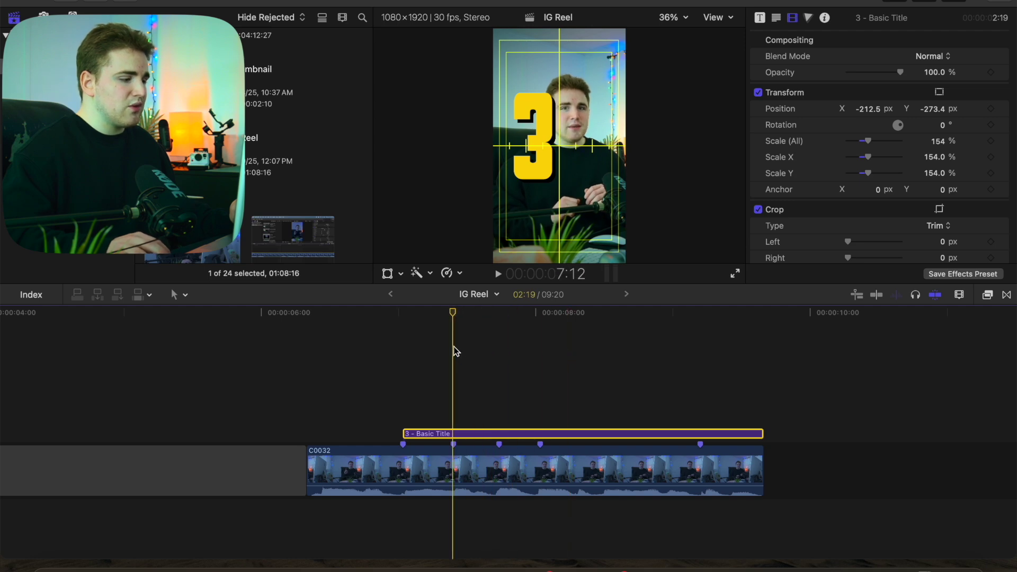
left_click(443, 406)
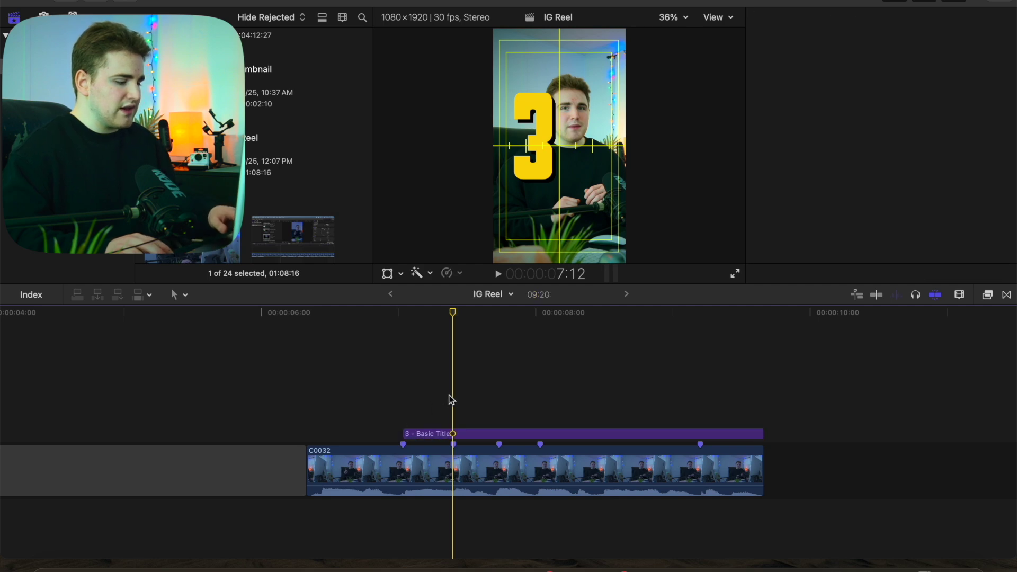
key("space")
key("space")
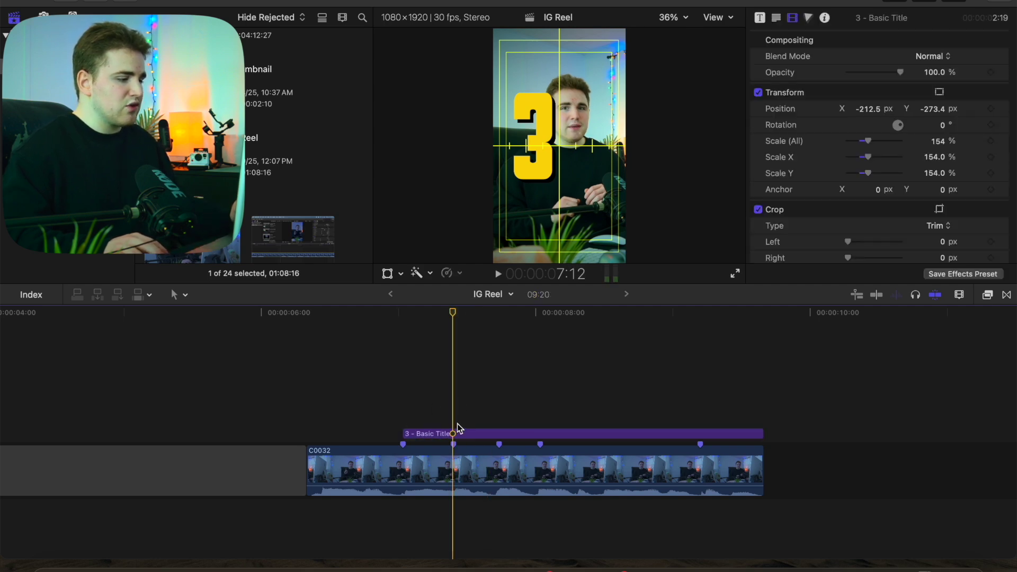
left_click(459, 433)
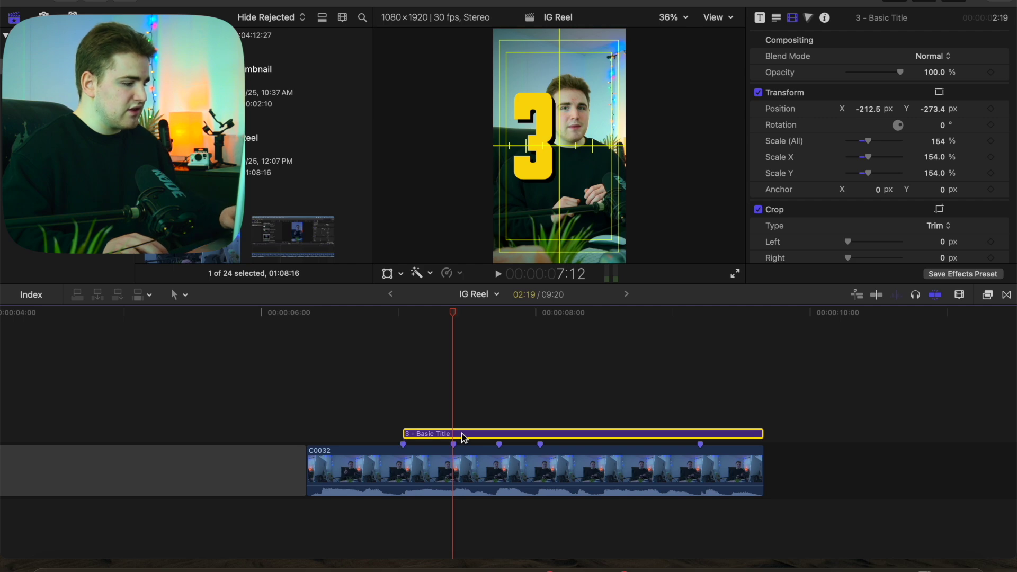
left_click_drag(463, 437, 463, 421)
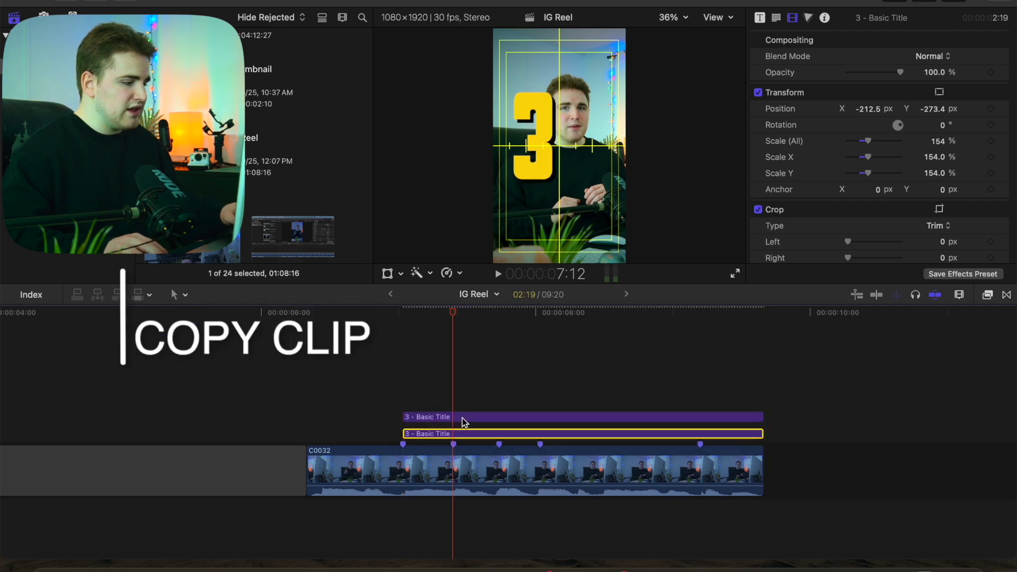
key("alt+bracketleft")
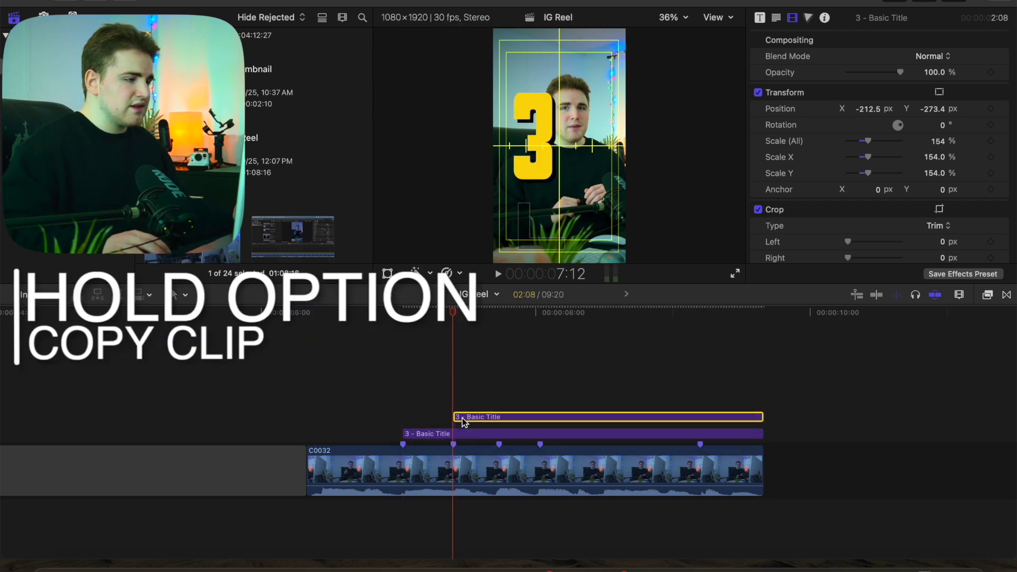
Change the duplicated title's text to "MUST" and reduce its font size to 206.8.
left_click(777, 19)
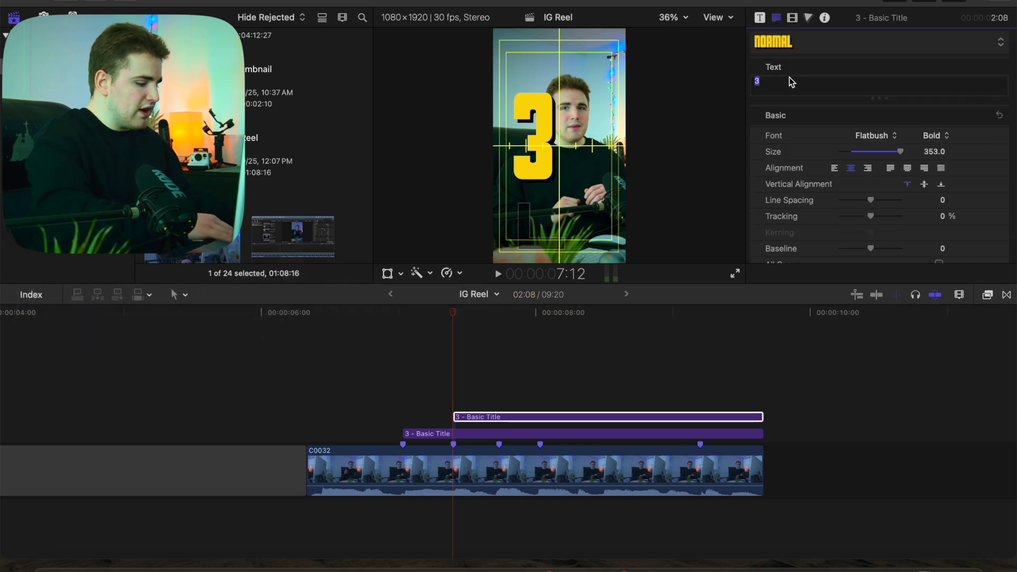
type("MUST")
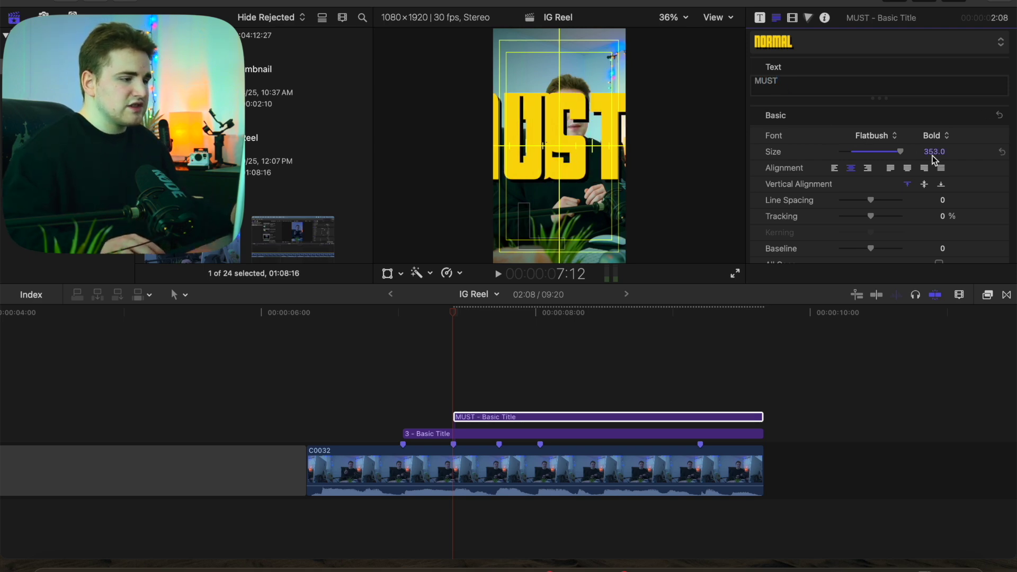
left_click_drag(935, 152, 934, 148)
Change the face color of the "MUST" title to white.
scroll(876, 160, "down", 10)
scroll(875, 160, "down", 2)
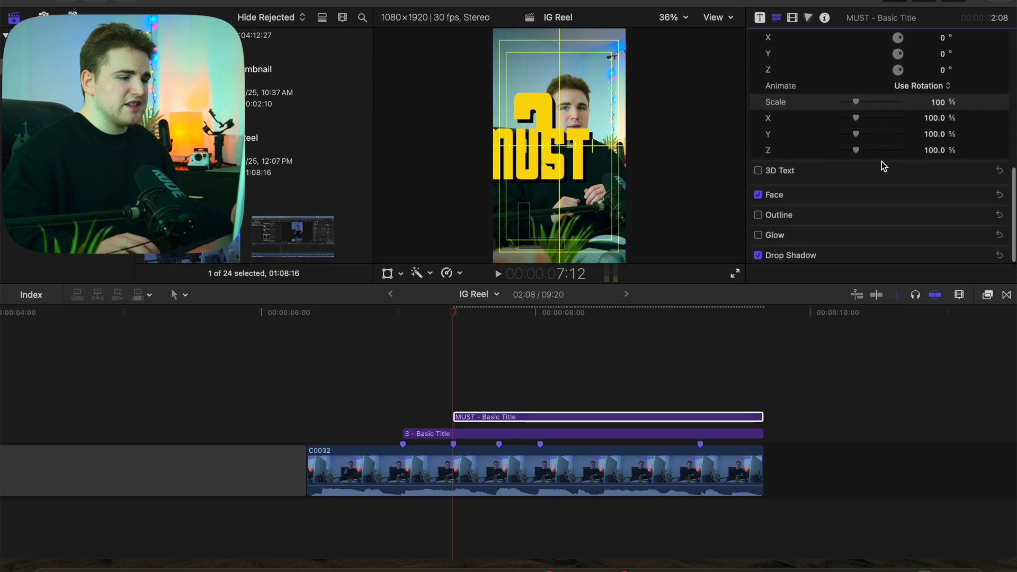
left_click(983, 195)
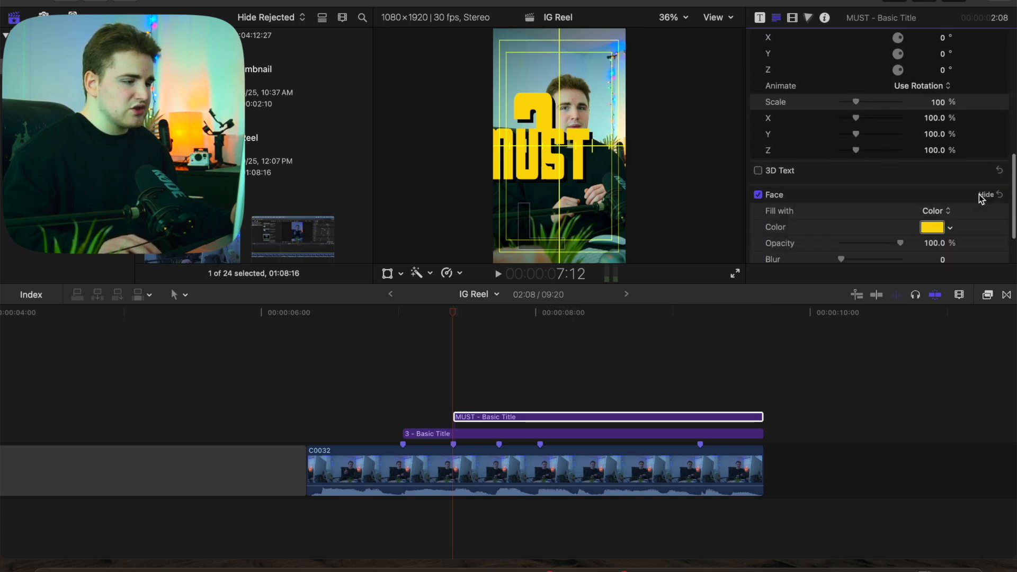
left_click(941, 232)
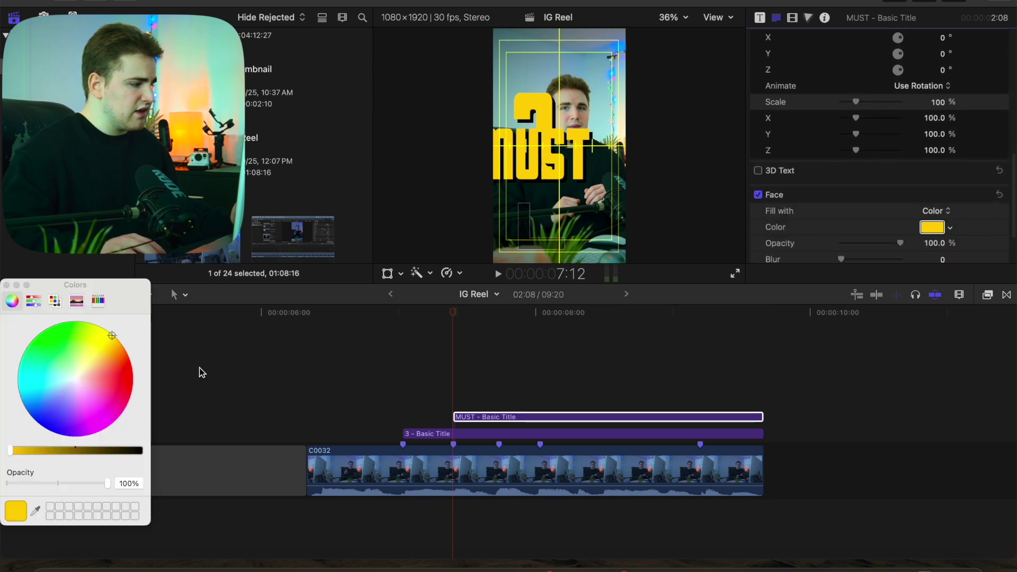
left_click(76, 376)
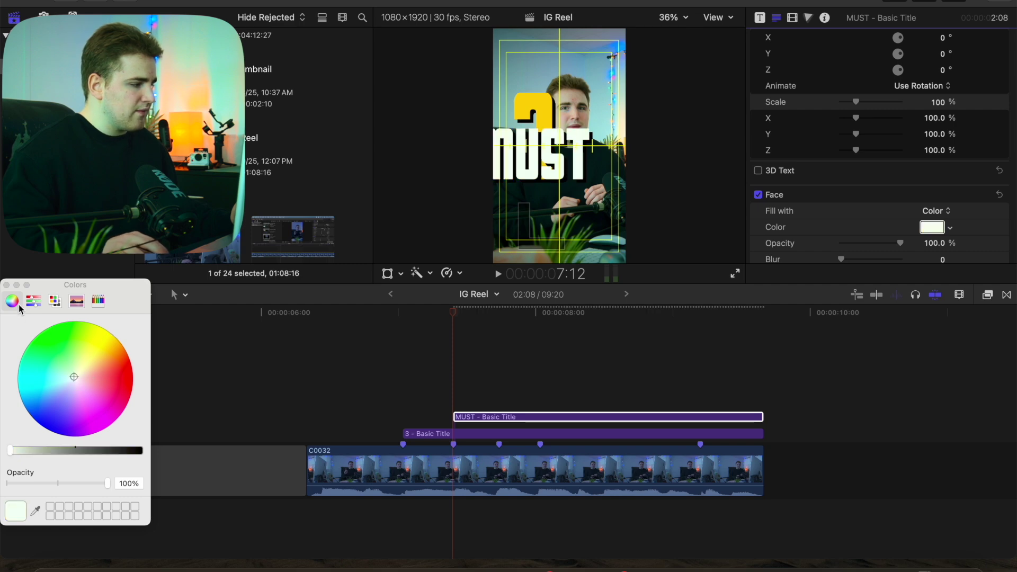
left_click(7, 286)
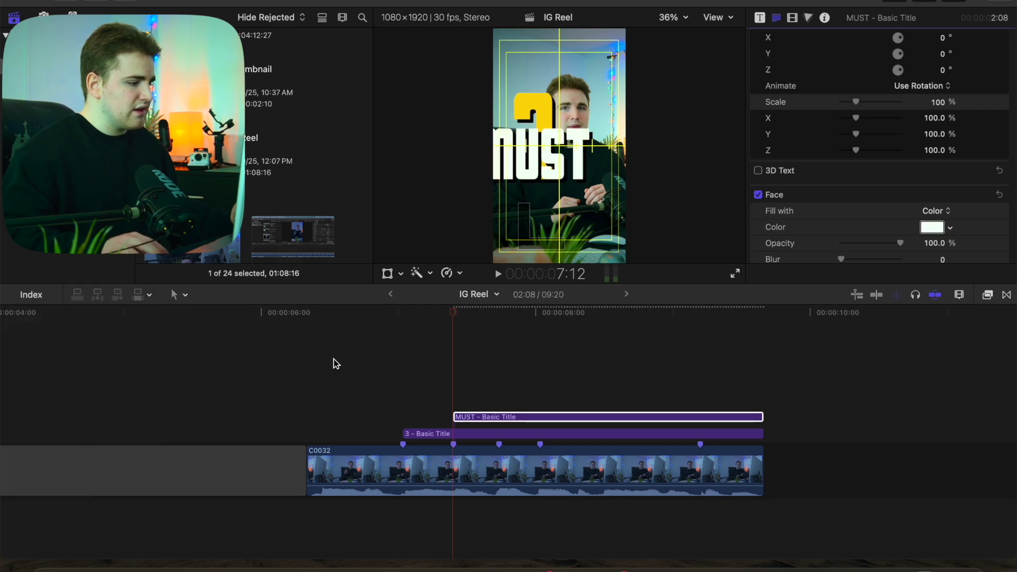
Scale the "MUST" title to 129% and position it above the "3" at X -3.5 px, Y 338.6 px.
left_click(480, 419)
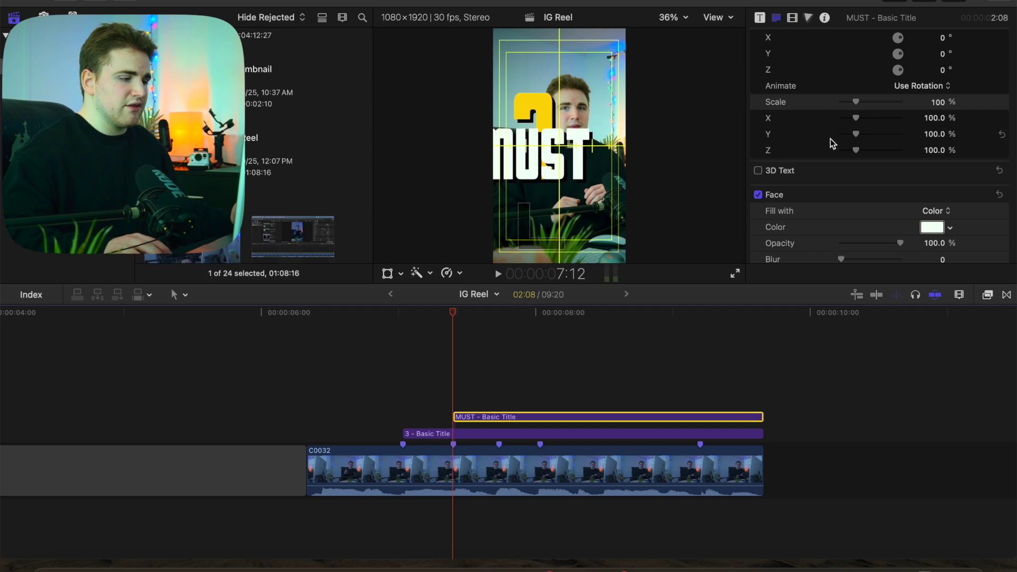
scroll(830, 139, "up", 10)
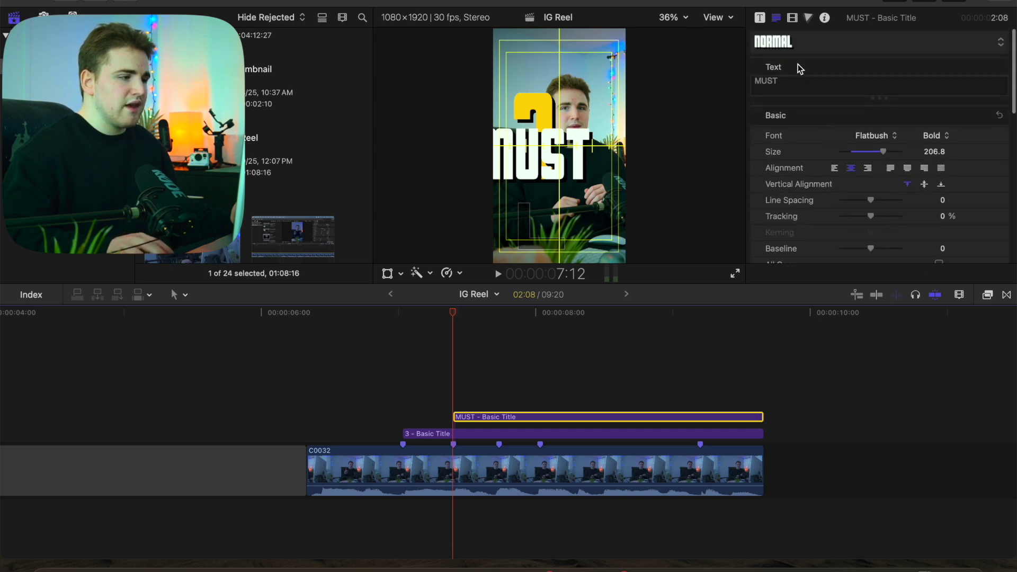
left_click(797, 18)
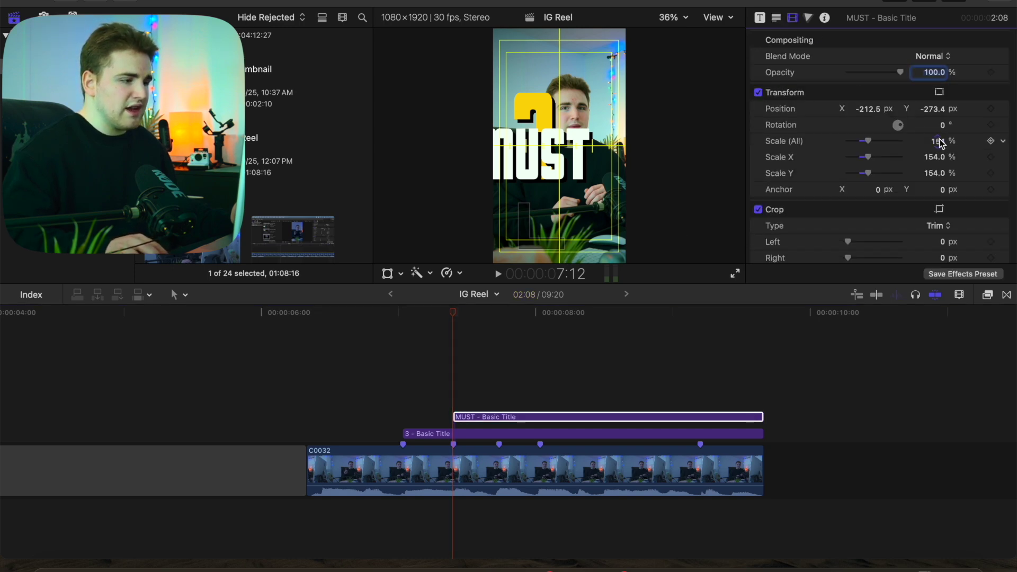
left_click_drag(938, 140, 937, 143)
left_click_drag(869, 109, 866, 108)
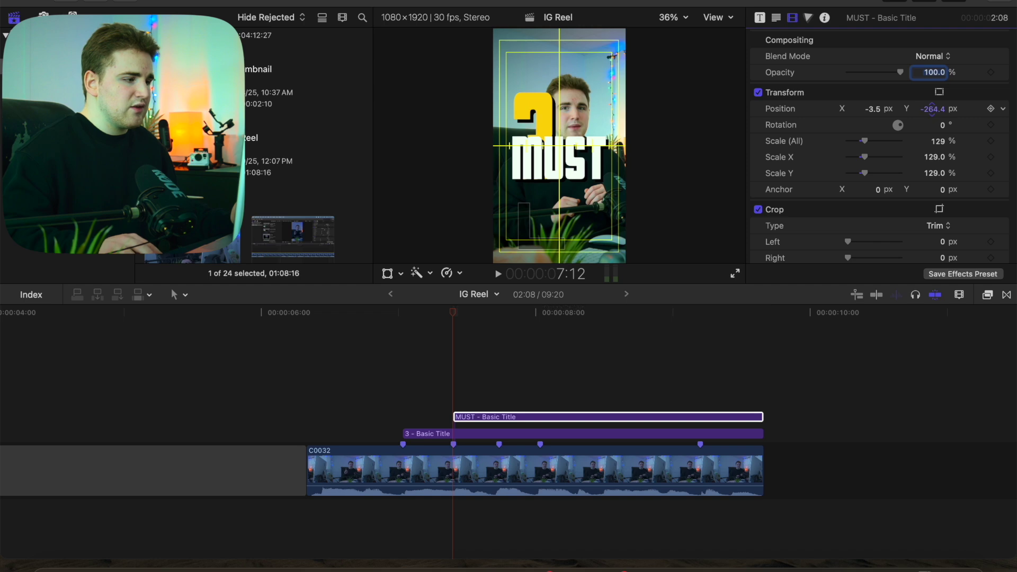
left_click_drag(932, 110, 933, 109)
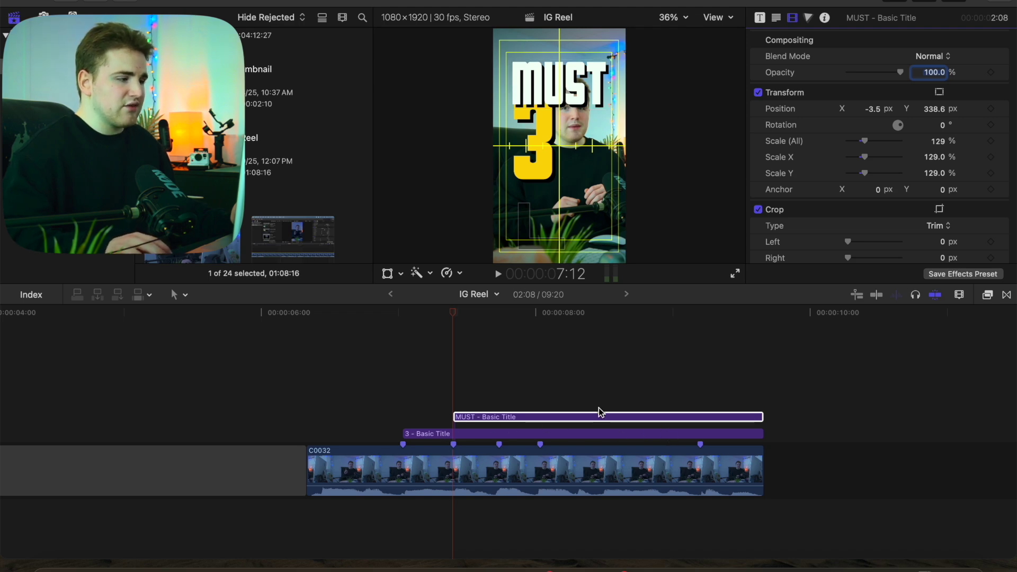
Turn off the title/action safe zones and the horizon overlay in the viewer.
left_click(456, 390)
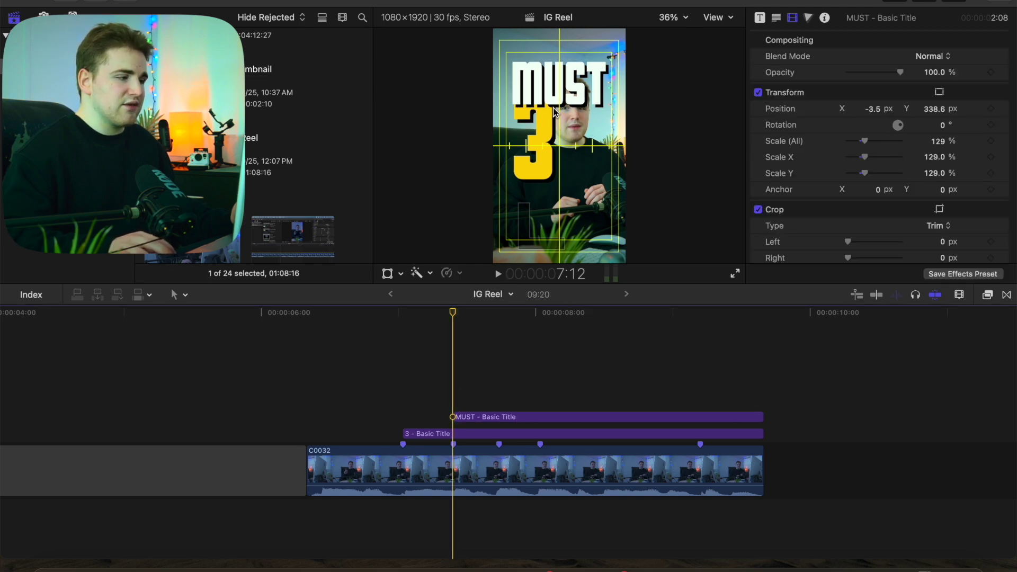
left_click(721, 20)
left_click(789, 318)
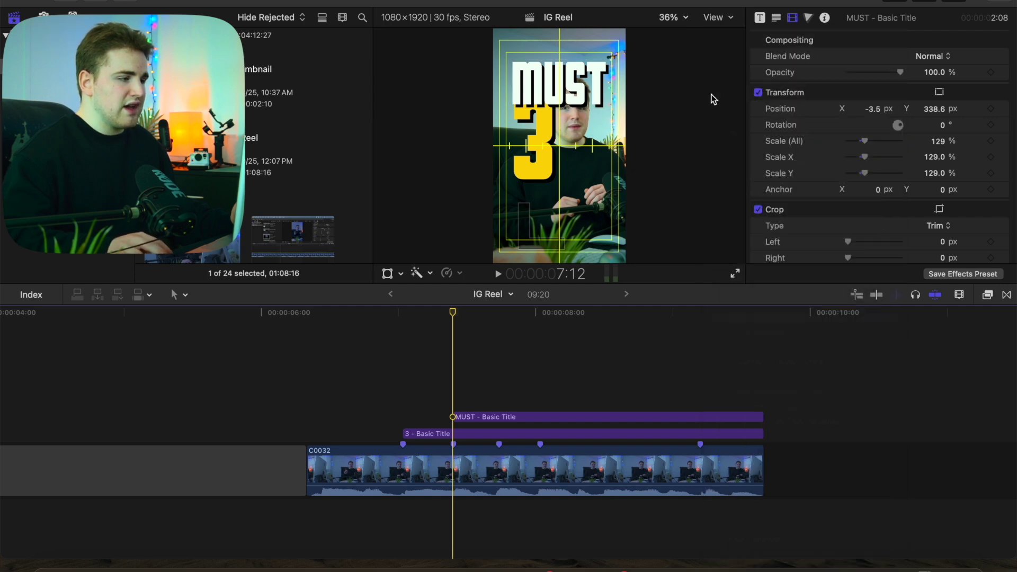
left_click(716, 18)
left_click(748, 332)
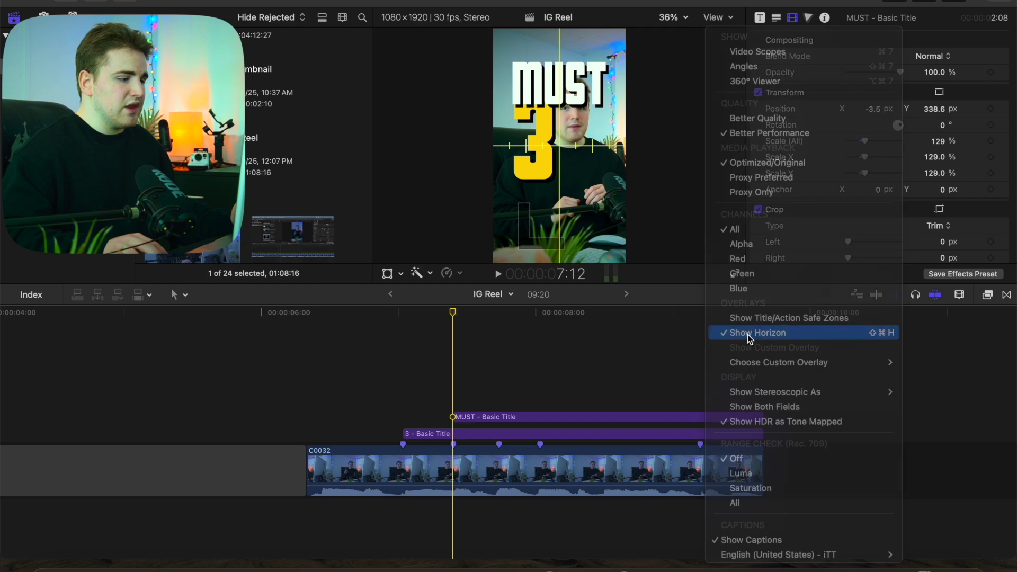
Duplicate clip C0032 onto the layer directly above the original, beneath both titles.
left_click(468, 450)
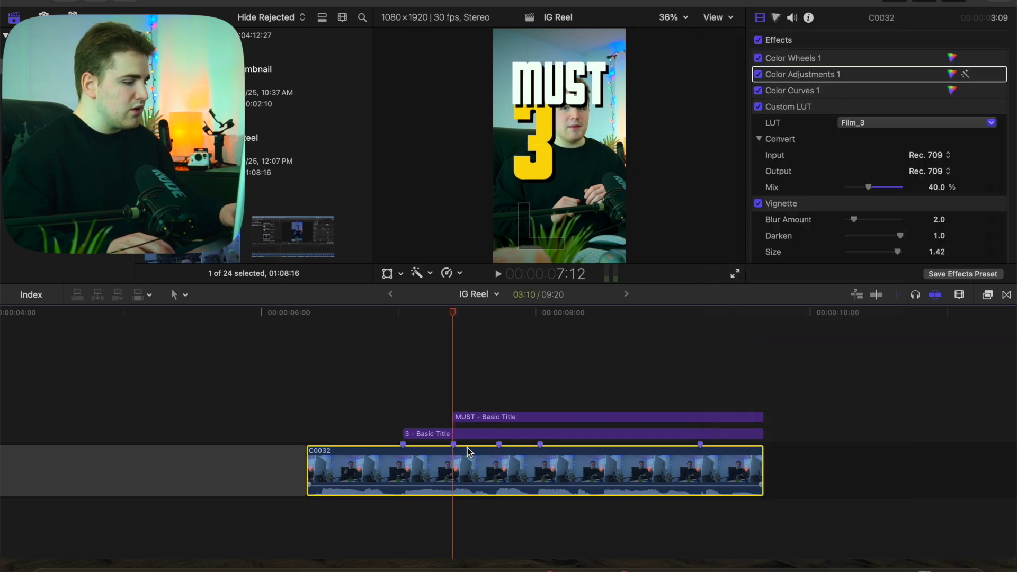
left_click_drag(469, 451, 470, 412)
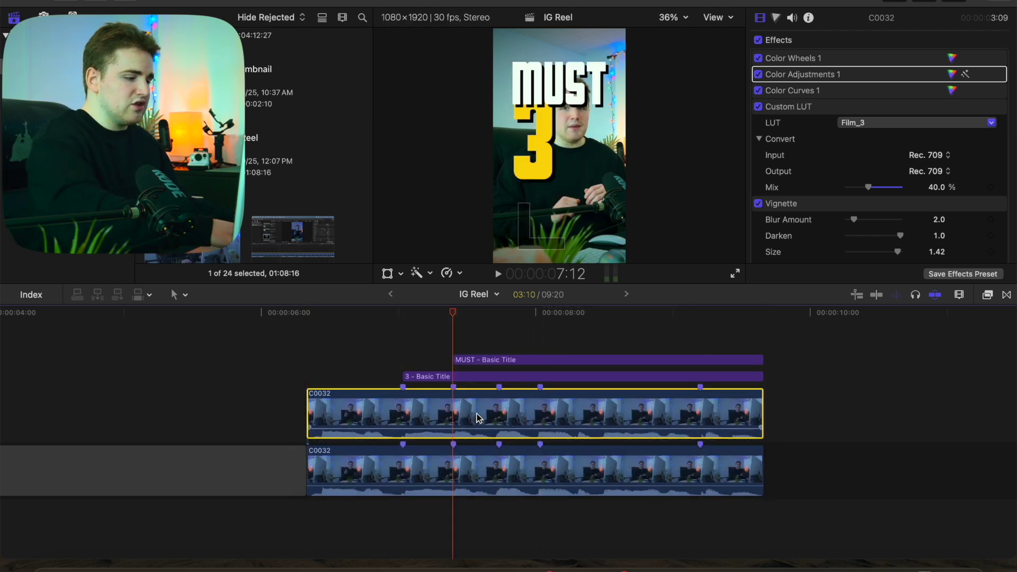
key("shift+s")
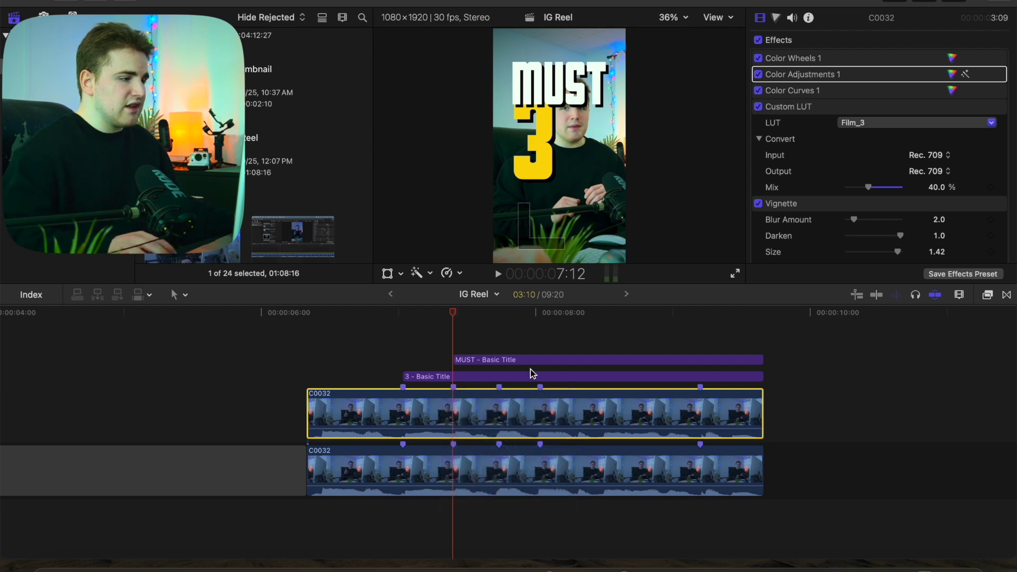
Disable the dialogue audio of the upper C0032 copy.
left_click(791, 18)
left_click(758, 218)
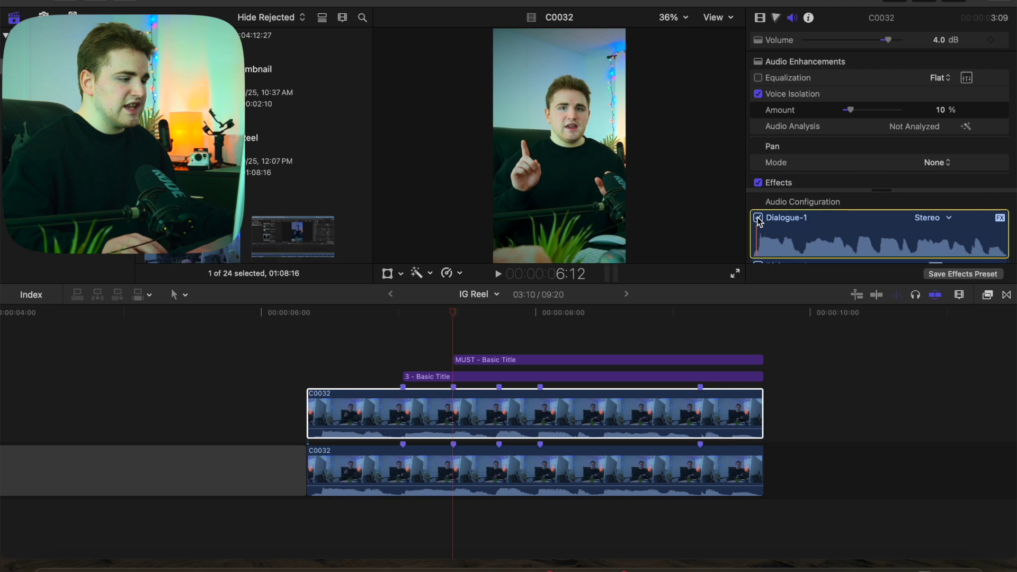
left_click(758, 218)
left_click(761, 18)
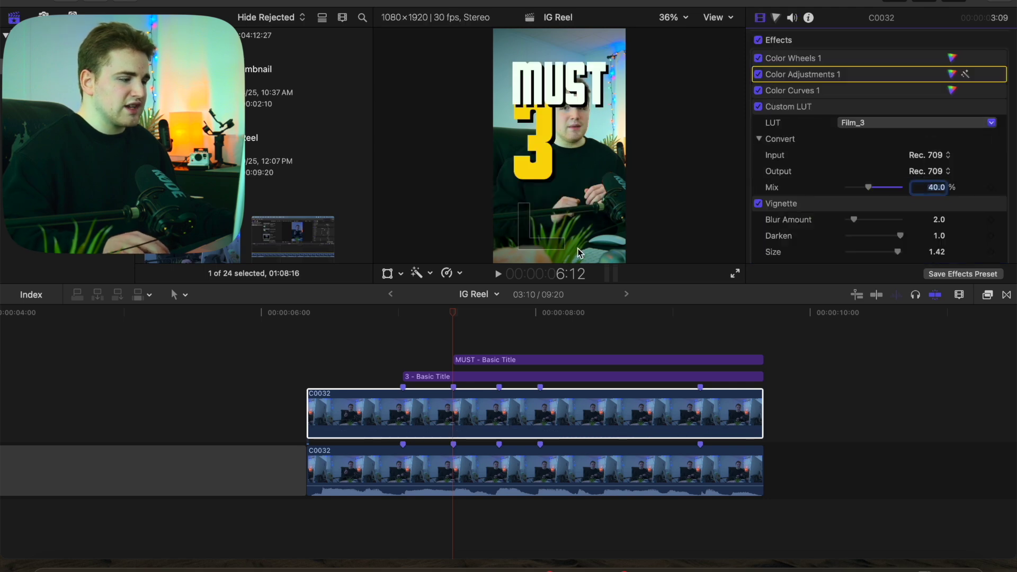
left_click(457, 358)
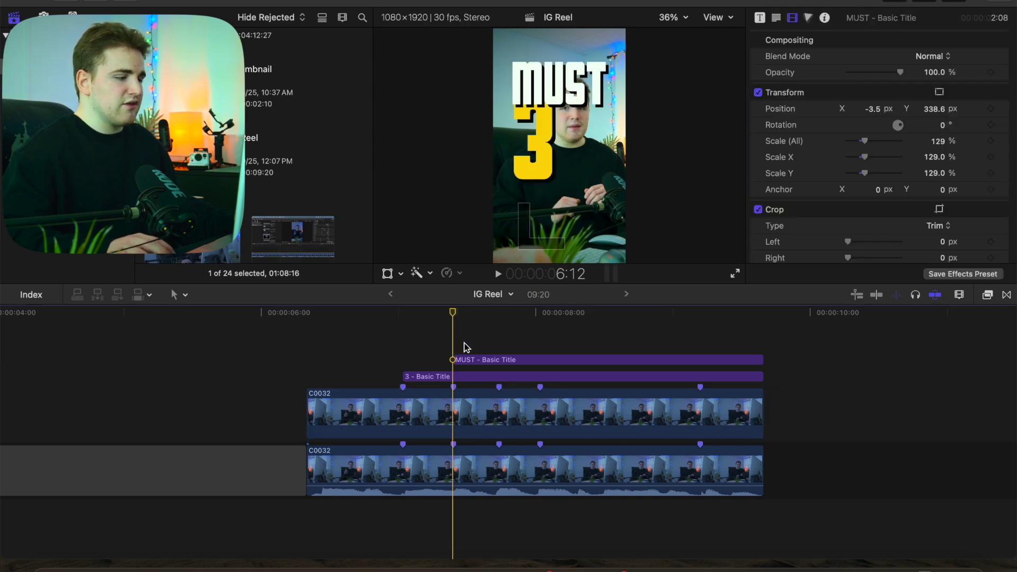
Disable the original C0032 clip and apply the Magnetic Mask effect to the upper C0032 copy.
left_click(453, 480)
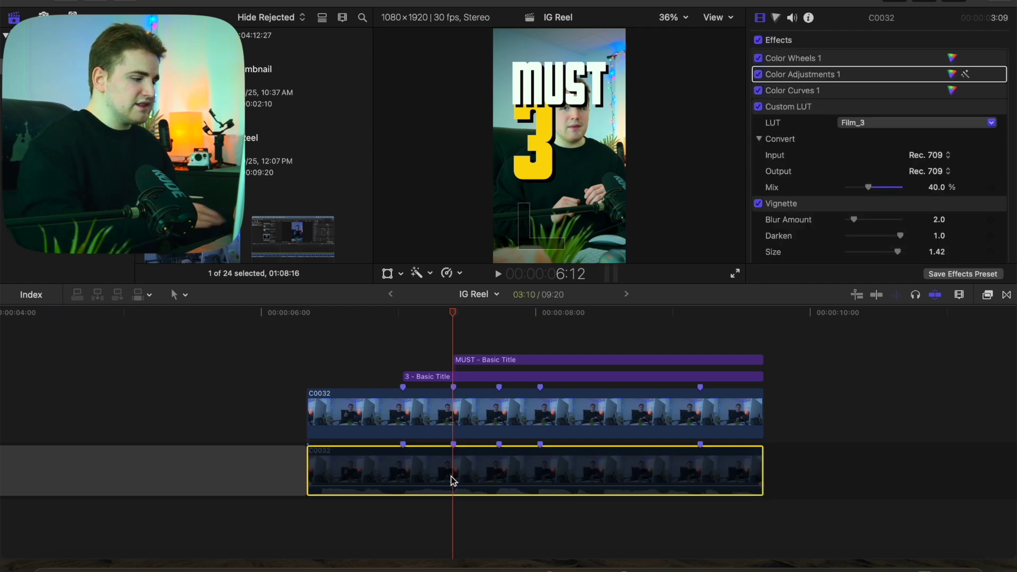
left_click(466, 414)
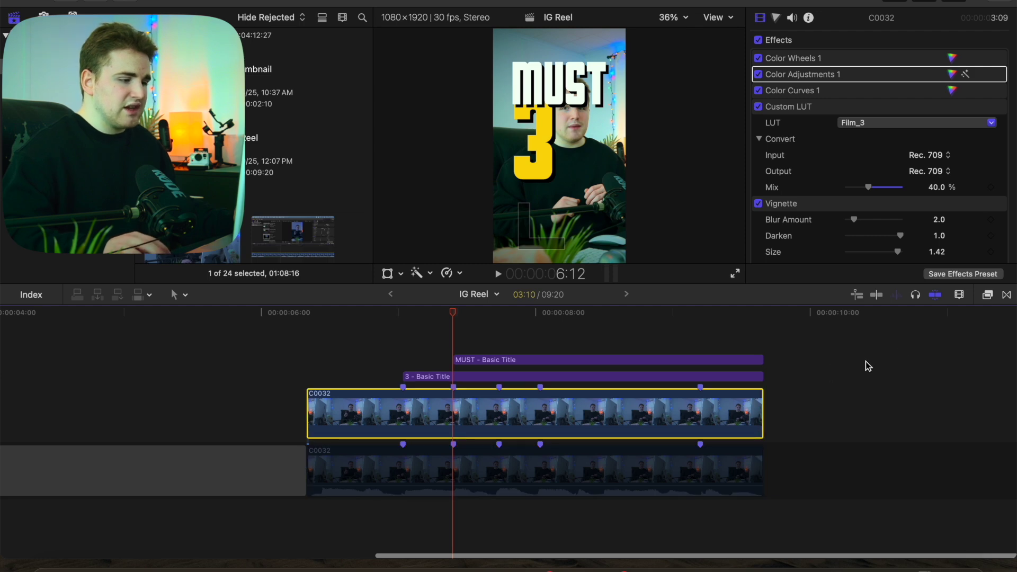
left_click(987, 294)
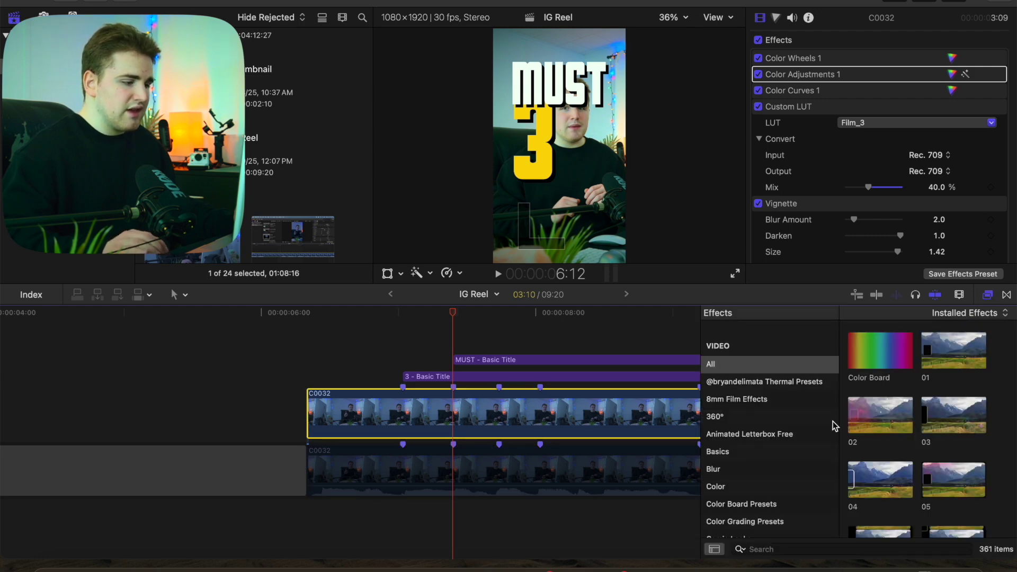
scroll(832, 421, "down", 2)
scroll(832, 424, "down", 1)
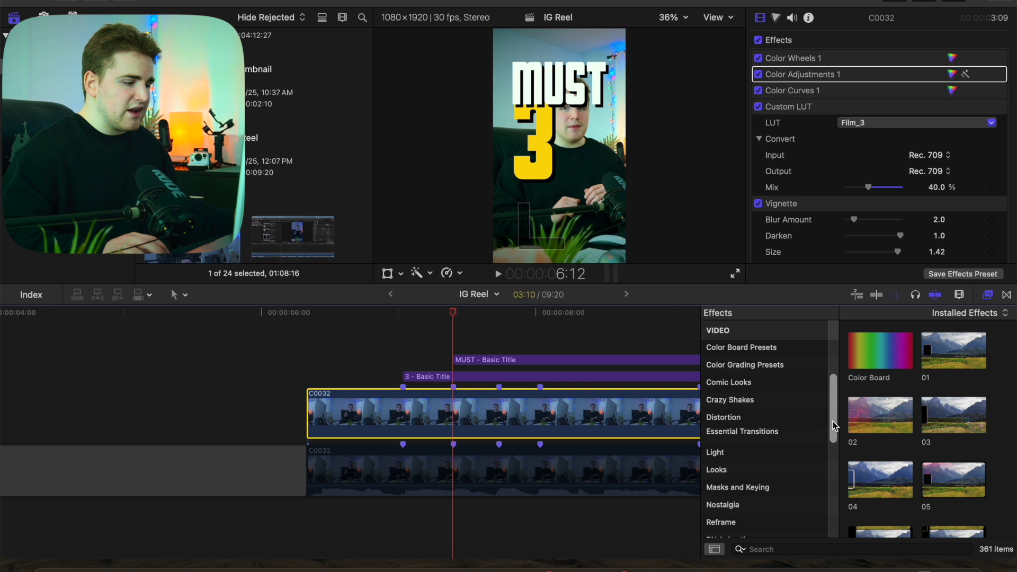
left_click(750, 487)
scroll(865, 470, "down", 3)
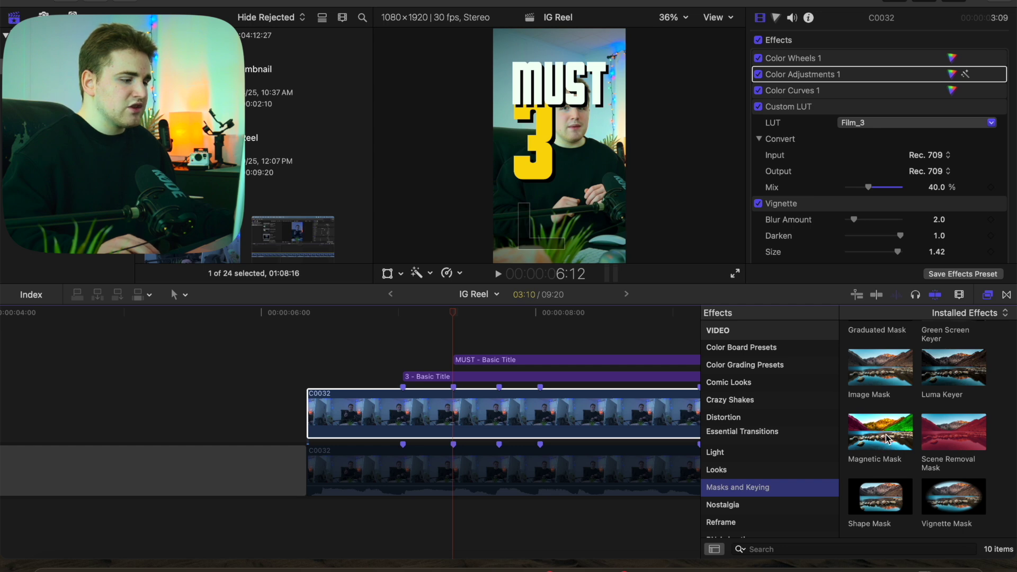
left_click_drag(884, 437, 604, 414)
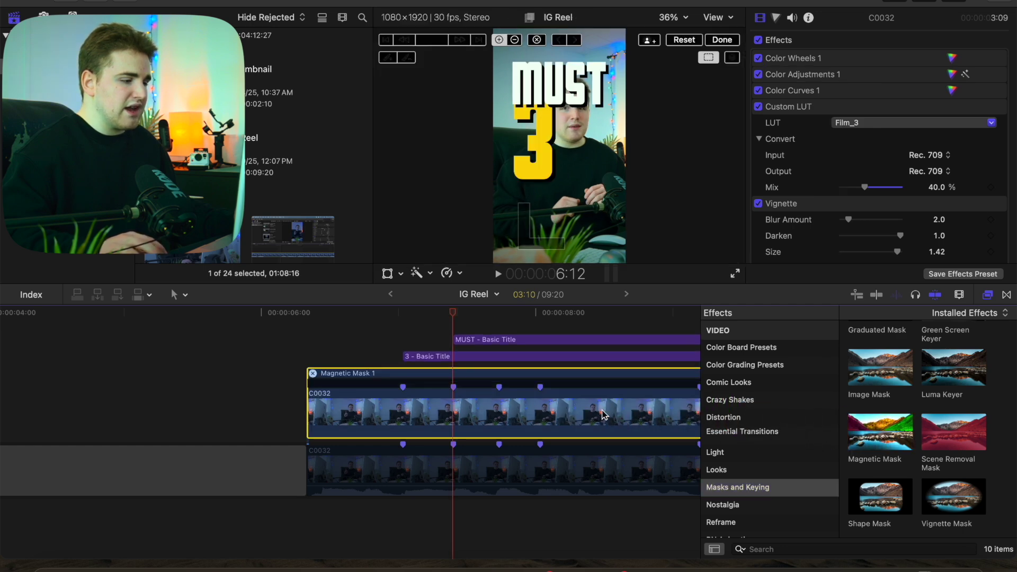
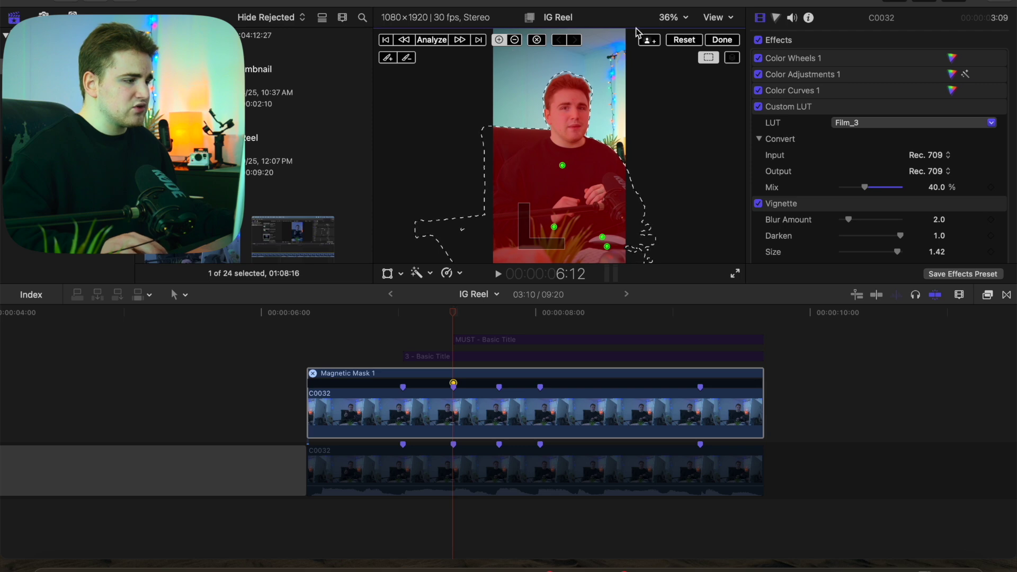
Exclude the wall beside the subject's face and the head outline from the Magnetic Mask using subtract points.
left_click(672, 19)
left_click(688, 117)
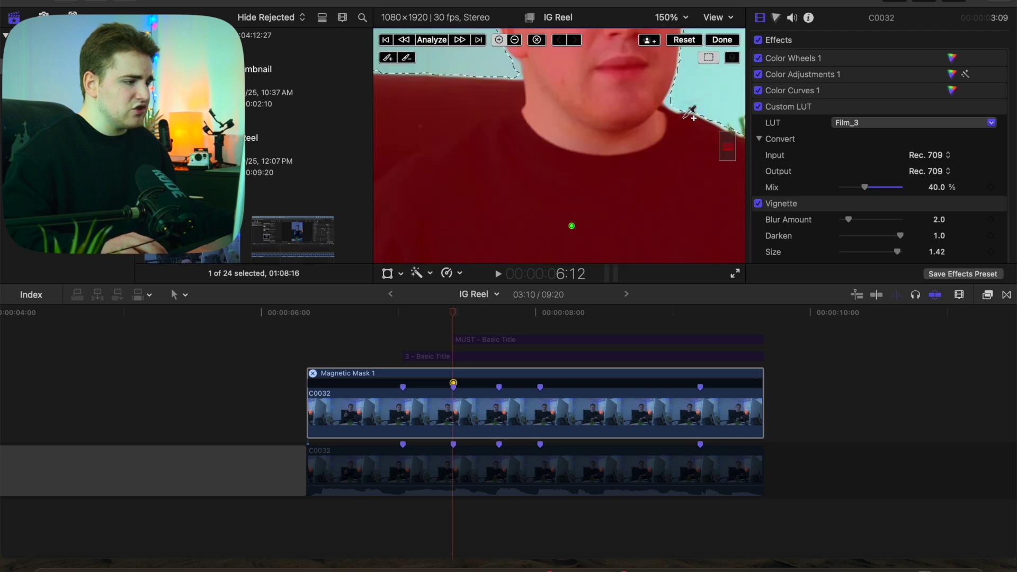
mouse_move(733, 148)
left_mouse_down()
mouse_move(732, 139)
mouse_move(734, 183)
left_mouse_up()
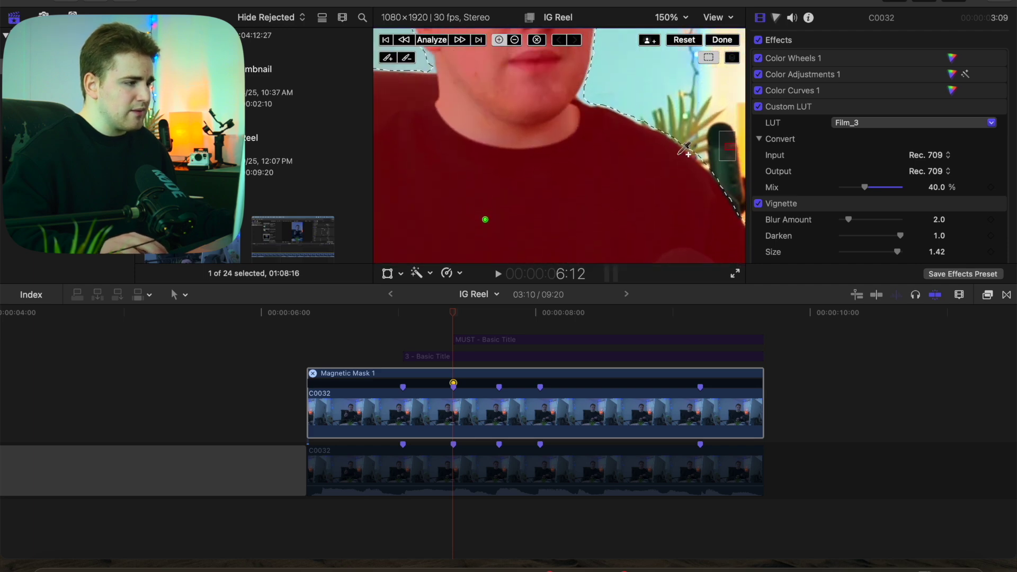
left_click(516, 42)
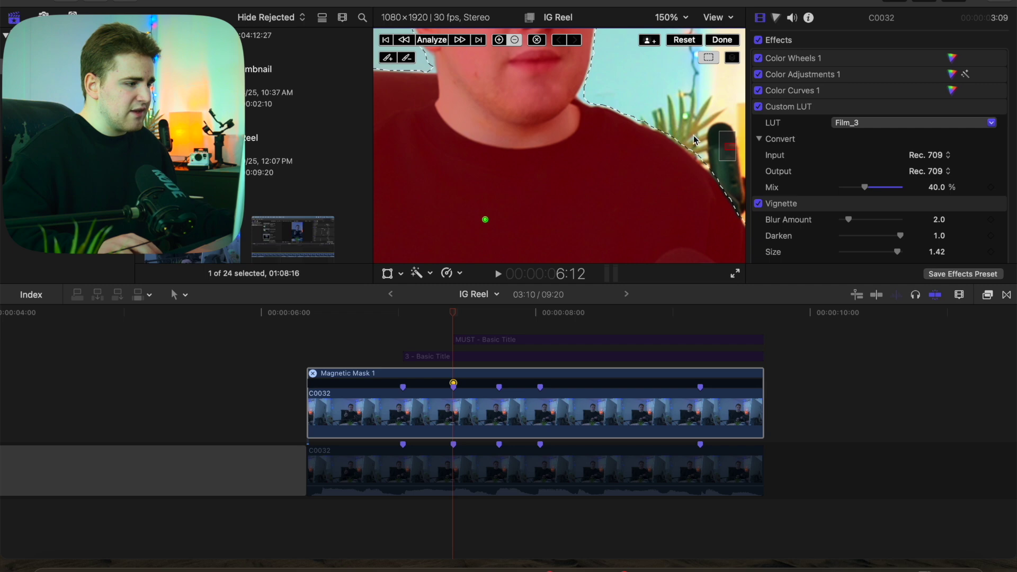
left_click_drag(729, 147, 712, 148)
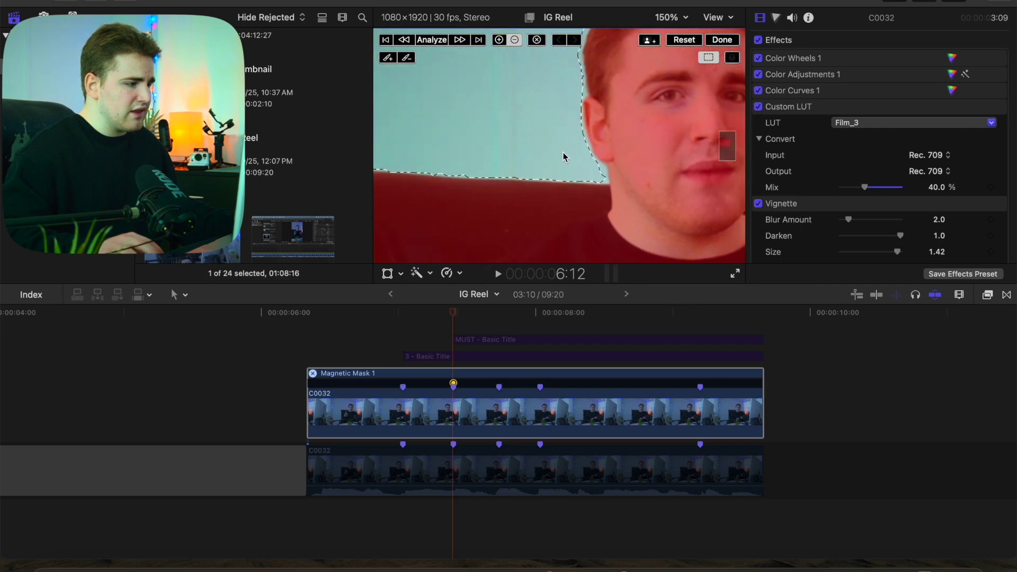
left_click(583, 168)
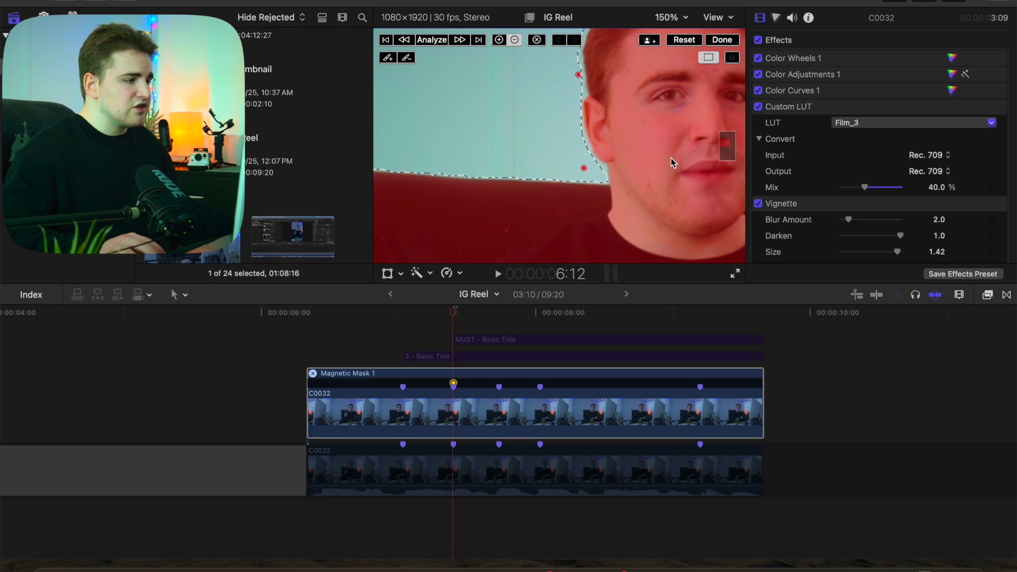
left_click_drag(723, 147, 726, 142)
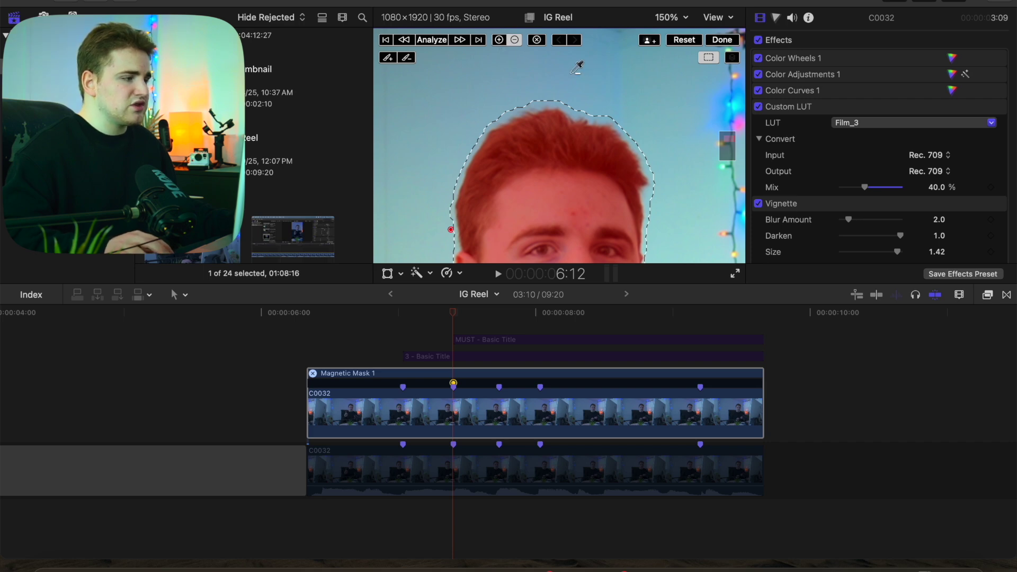
Add include points to the Magnetic Mask on the foreground plant and the microphone area.
left_click(667, 22)
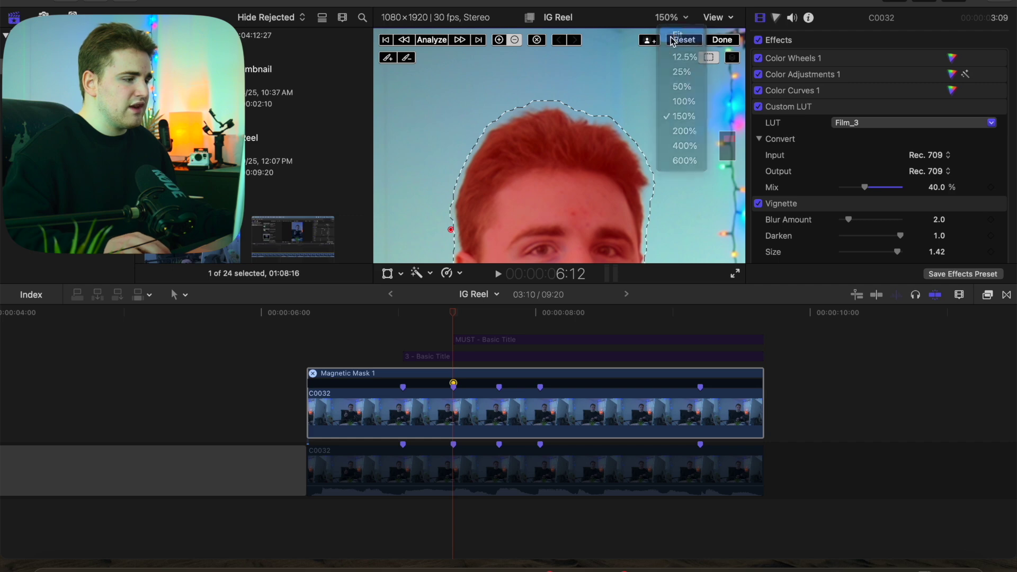
left_click(681, 38)
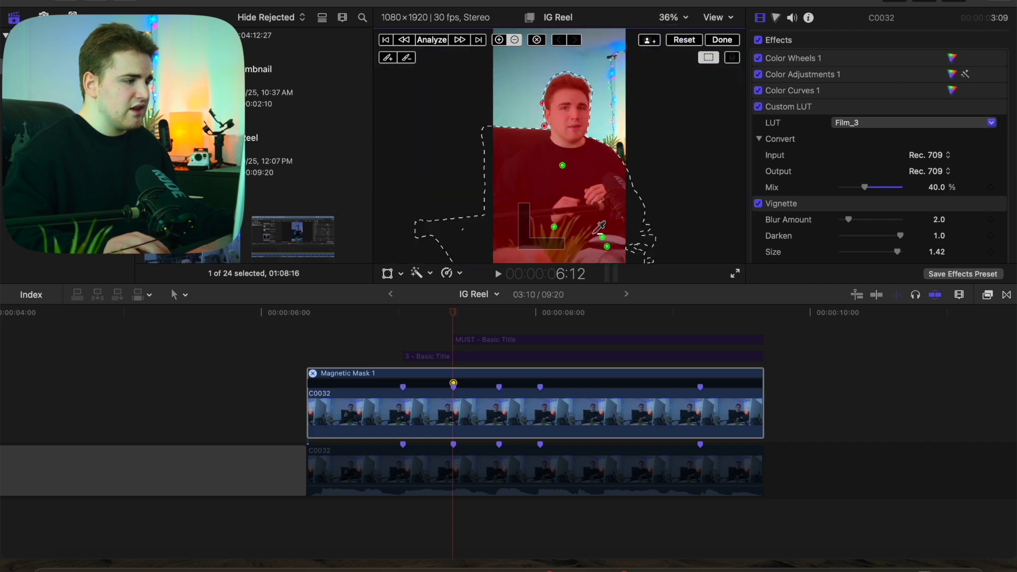
left_click(499, 39)
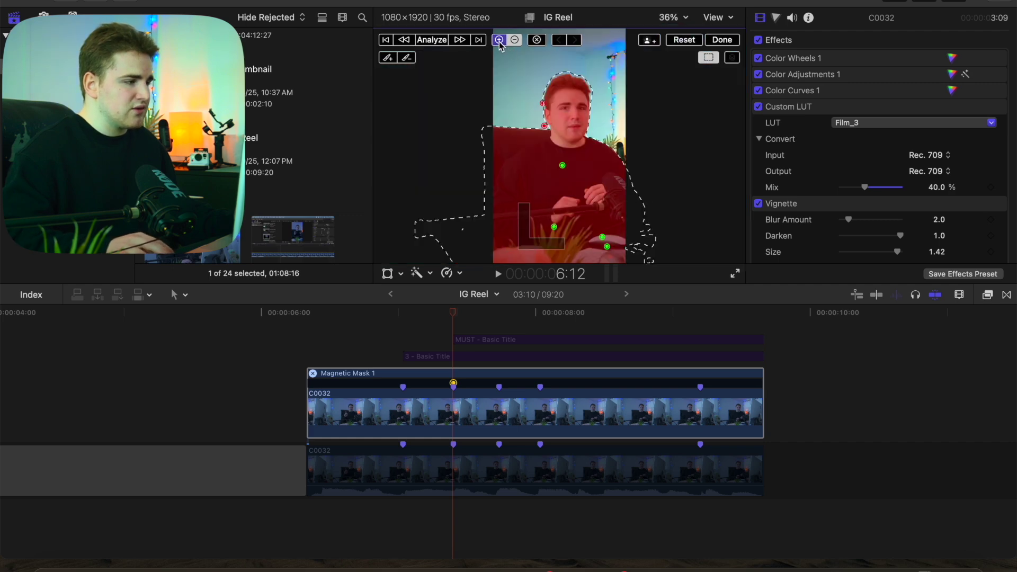
left_click(627, 245)
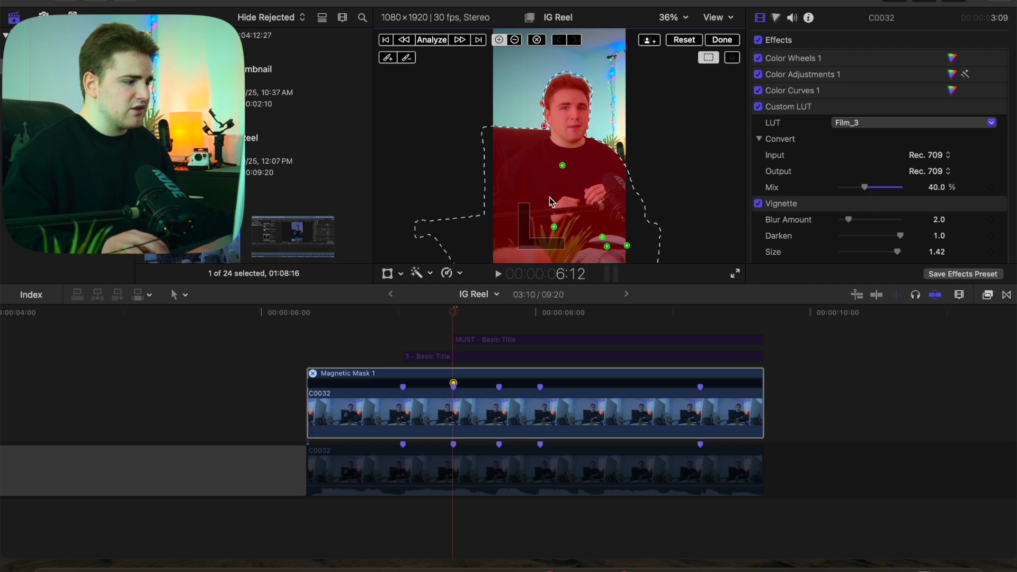
left_click(614, 212)
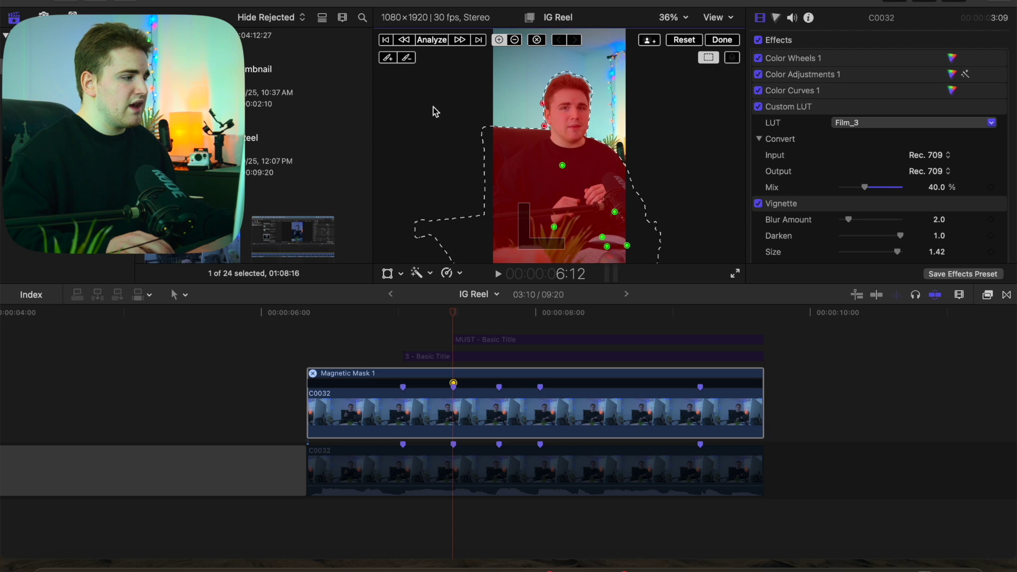
Analyze the Magnetic Mask across the whole upper C0032 clip and finish editing the mask.
left_click(433, 40)
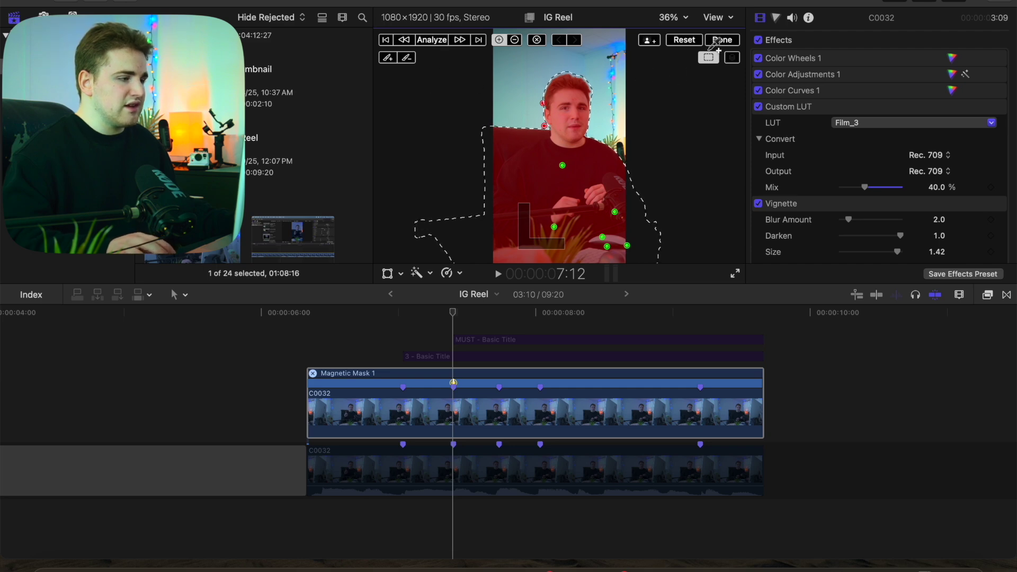
left_click(722, 40)
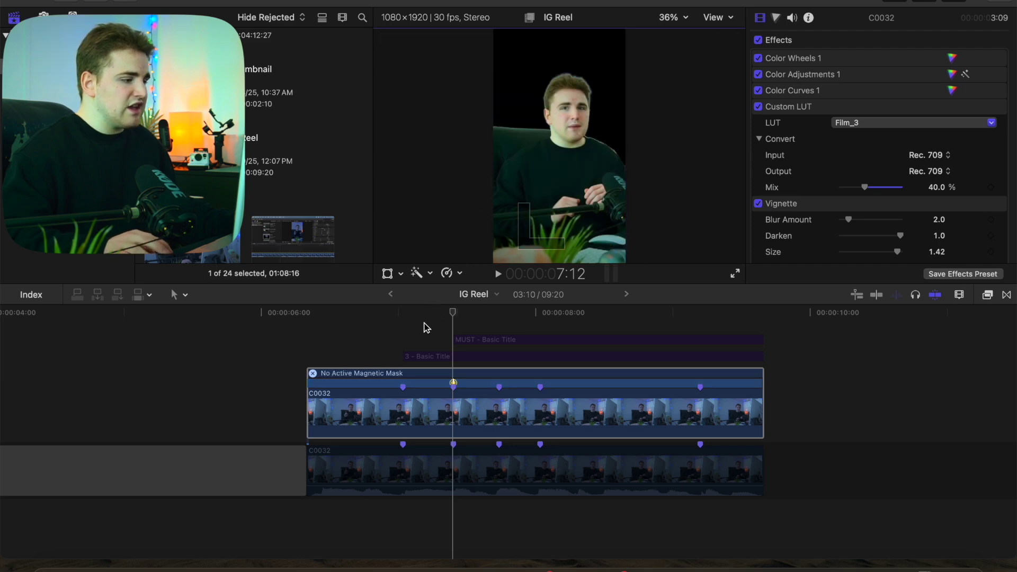
left_click(454, 318)
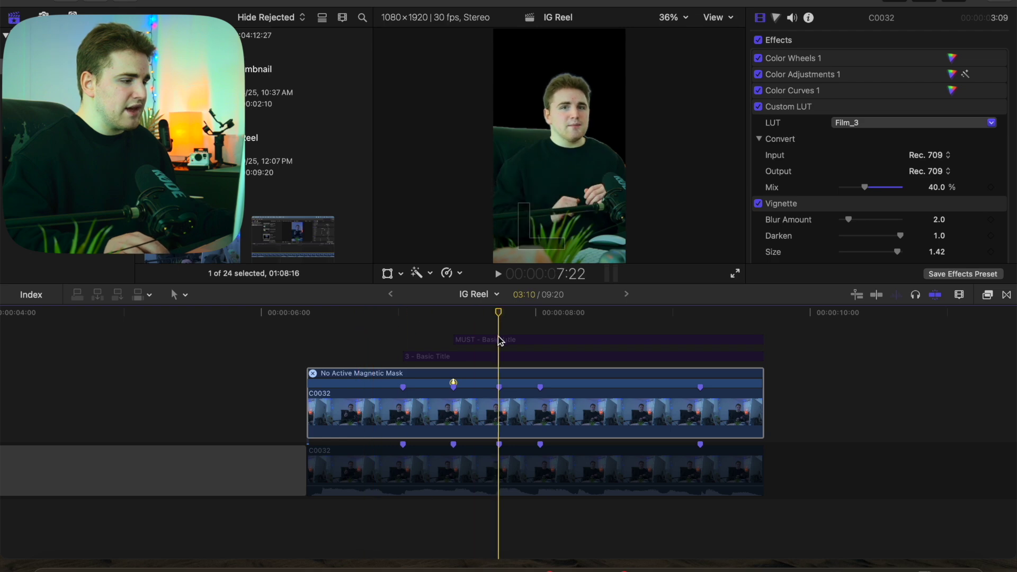
scroll(843, 181, "down", 10)
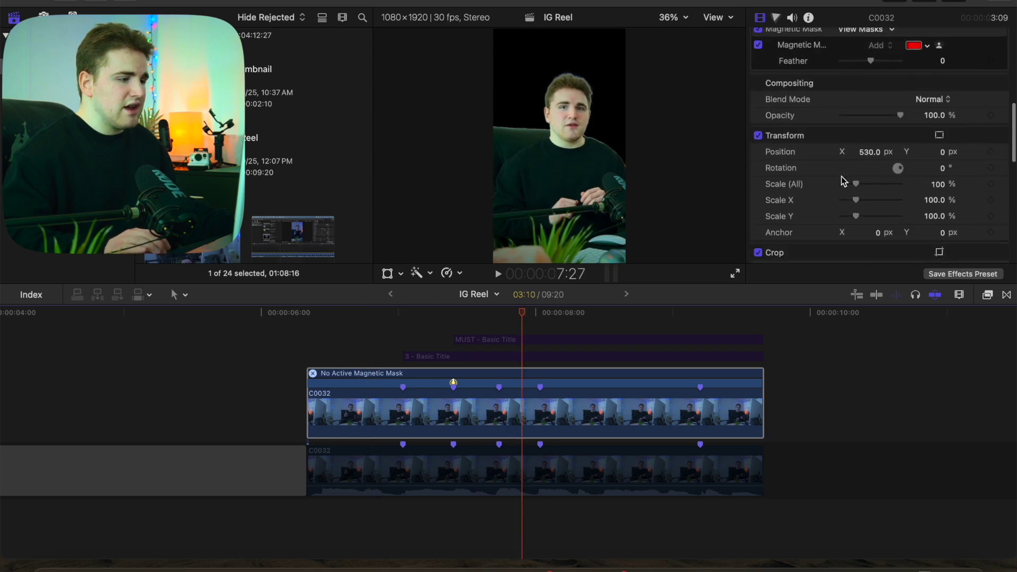
scroll(840, 175, "up", 2)
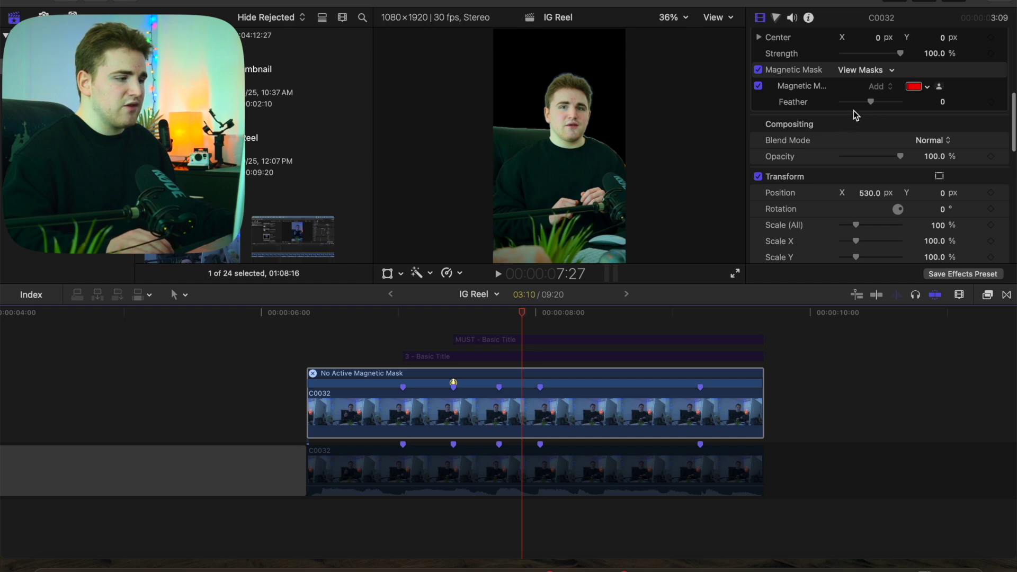
scroll(853, 110, "up", 8)
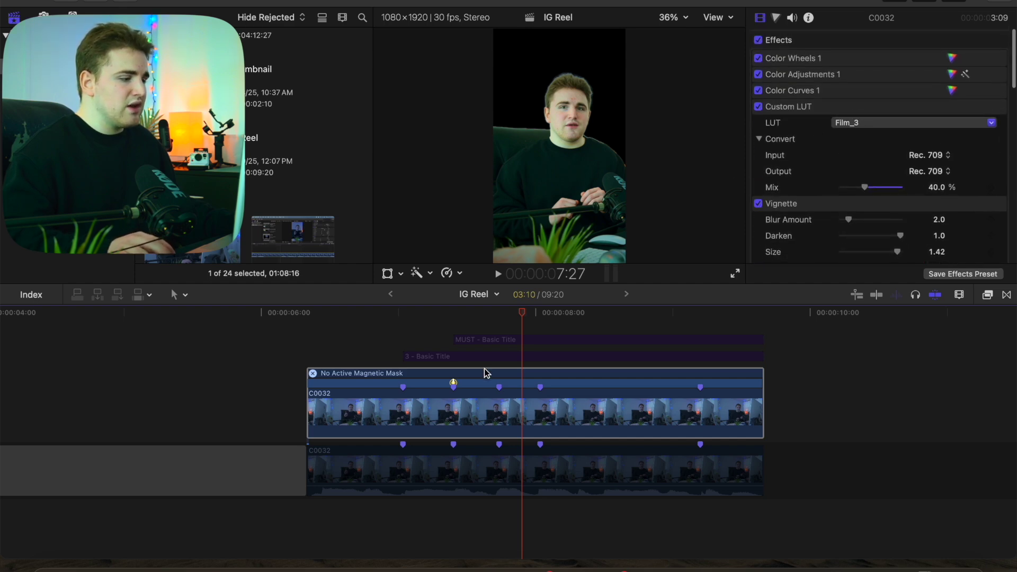
Re-enable the original C0032 clip and both the "3" and "MUST" titles.
left_click(517, 463)
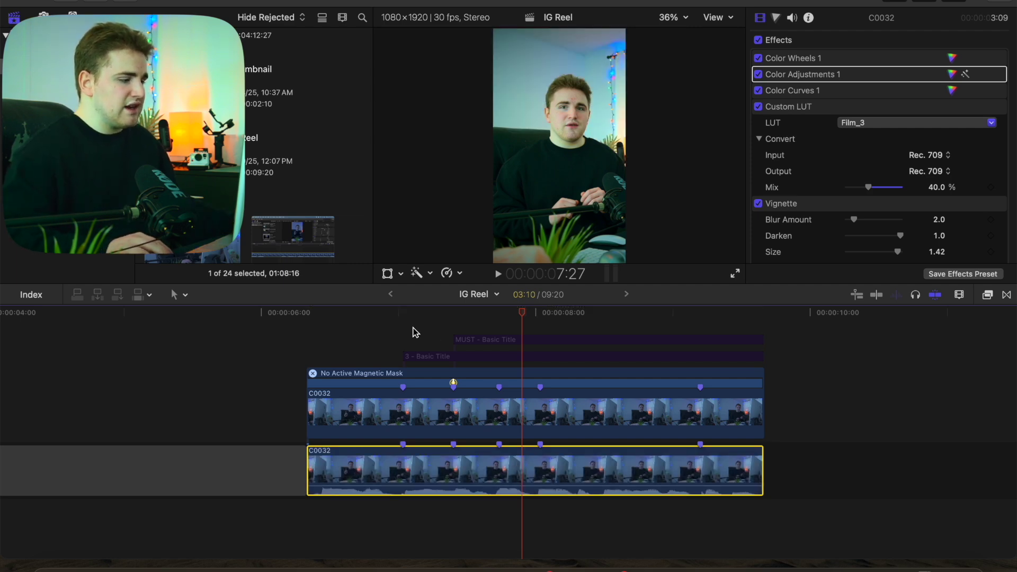
left_click_drag(411, 327, 495, 354)
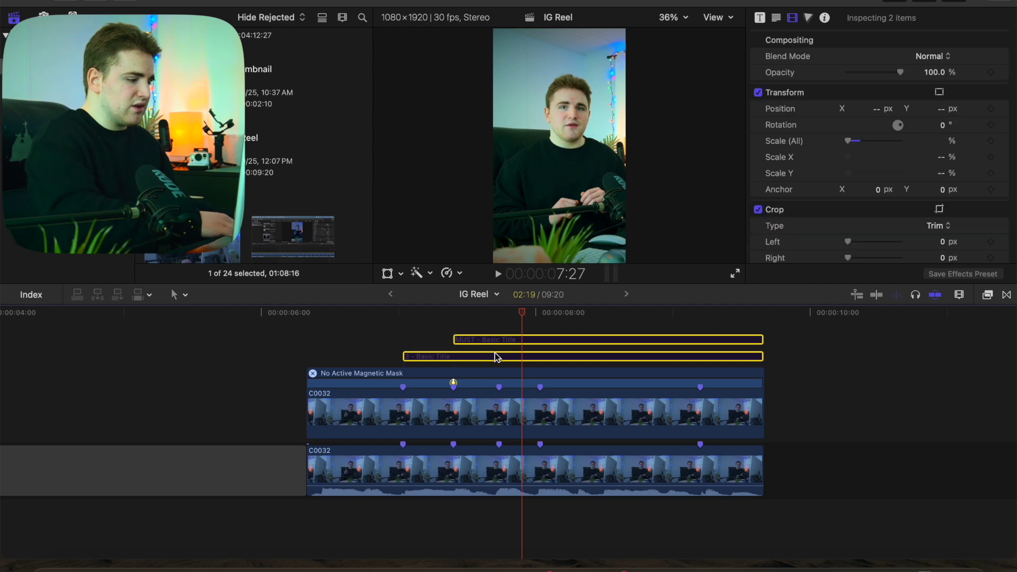
left_click(493, 325)
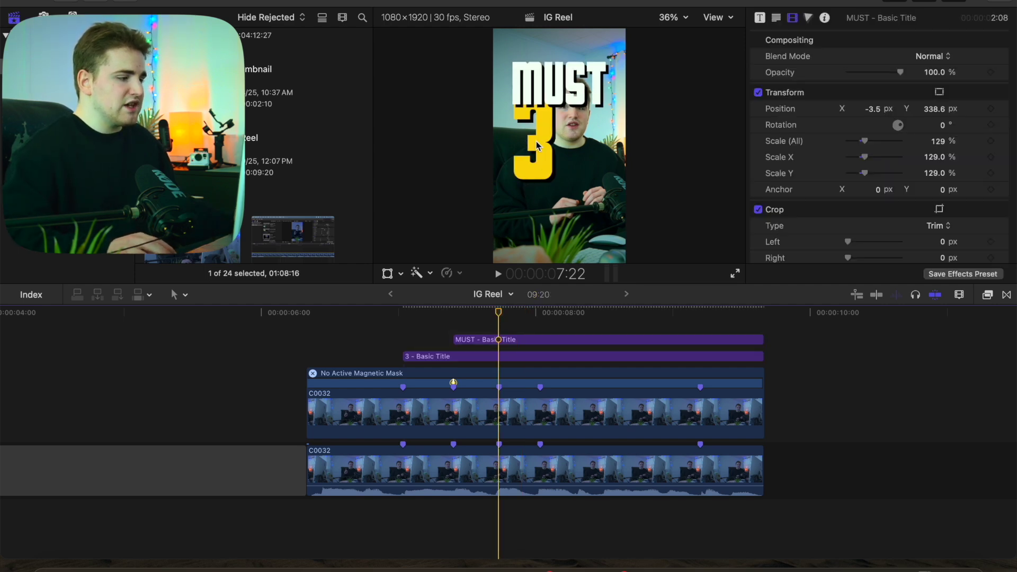
Move the "MUST" title between the original C0032 clip and its masked copy, keeping its start at the second marker.
left_click(424, 345)
left_click_drag(468, 336, 469, 433)
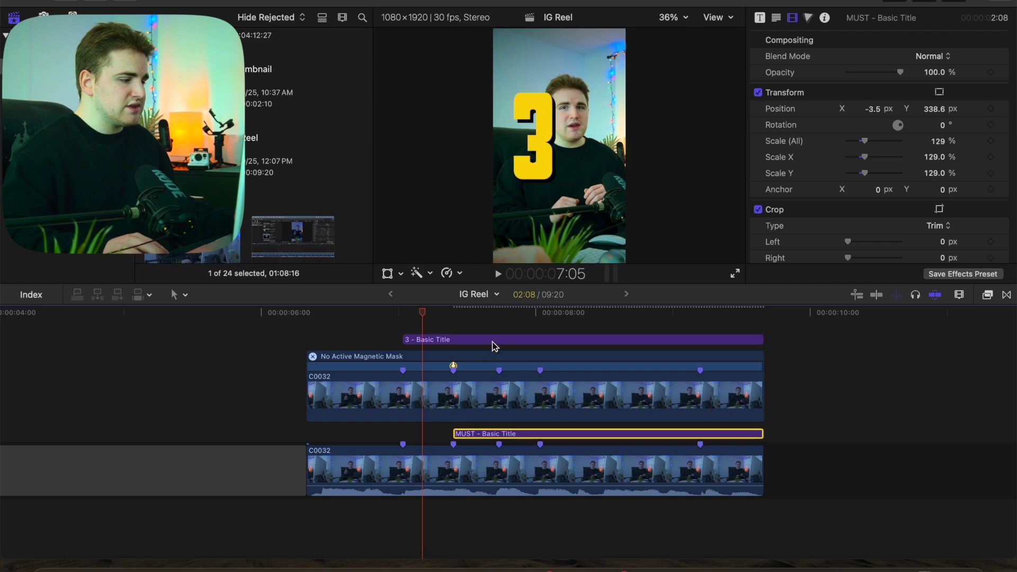
left_click(479, 325)
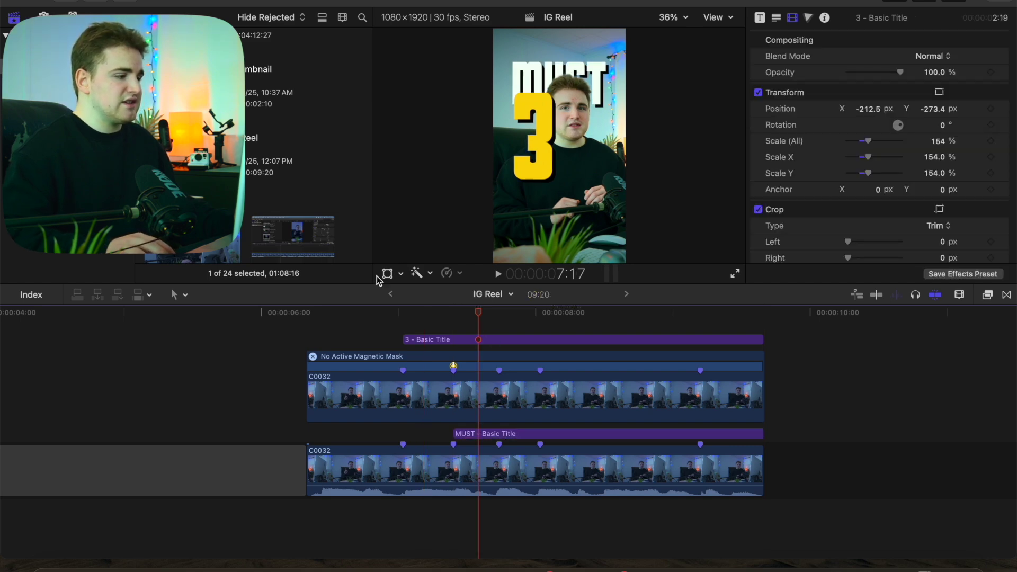
Play the C0032 section from its start to check the "3" title in front of and "MUST" behind the subject.
left_click(306, 337)
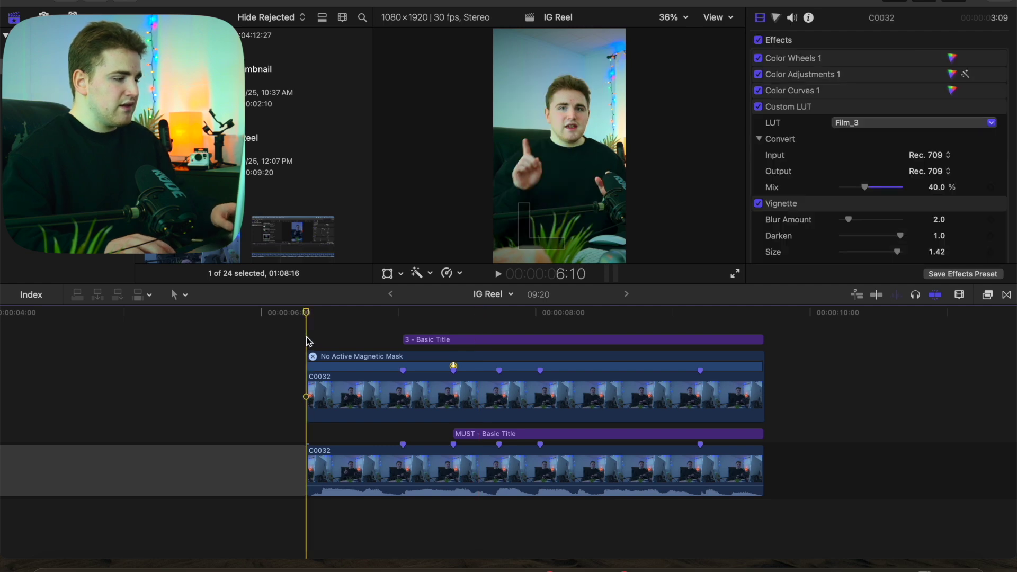
key("space")
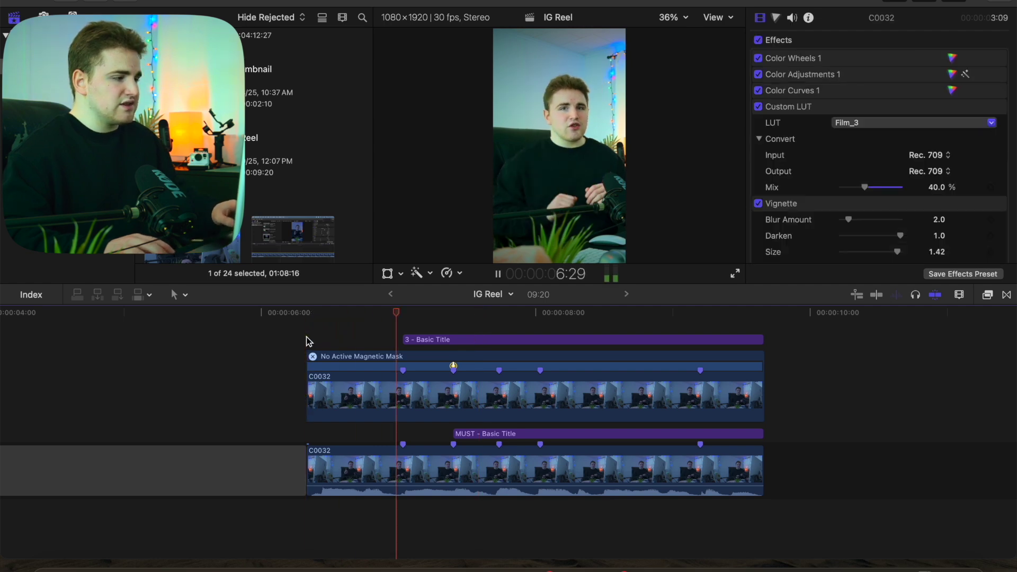
left_click(306, 337)
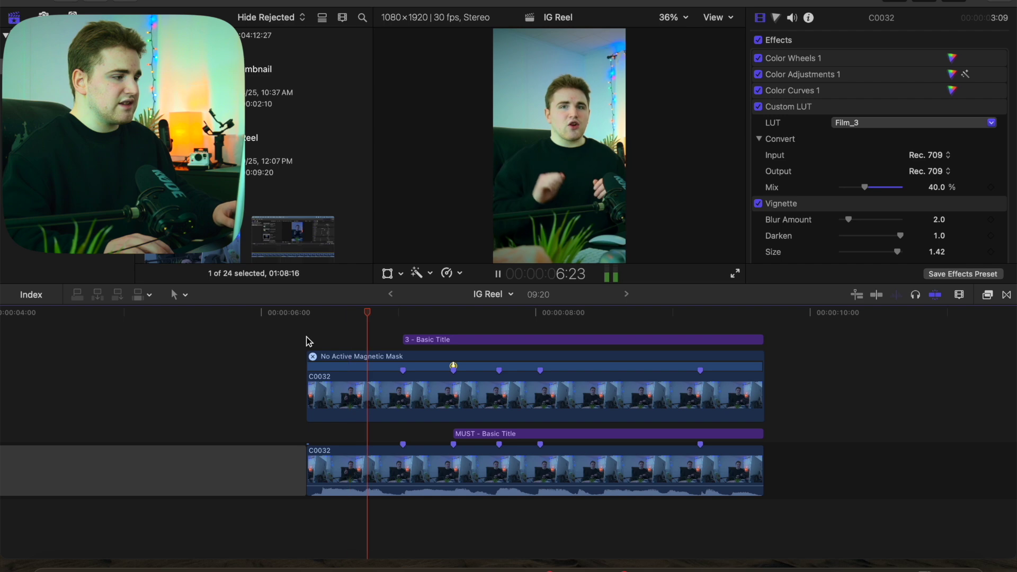
key("space")
Examine the finished caption layering at the start of the timeline, with the "TIPS" and "FCP 11" titles around the masked clip.
scroll(432, 333, "up", 2)
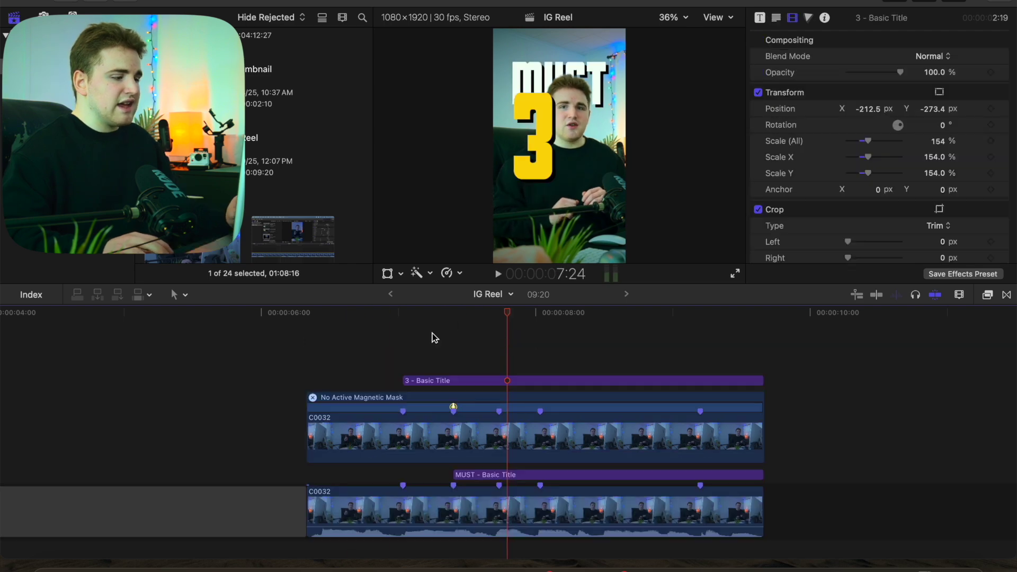
left_click(499, 315)
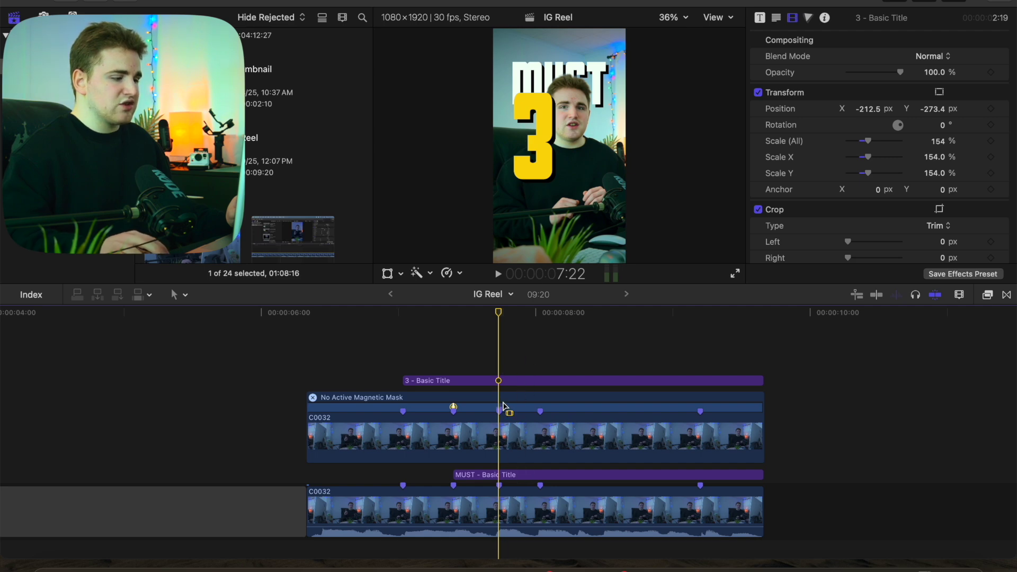
scroll(494, 392, "left", 15)
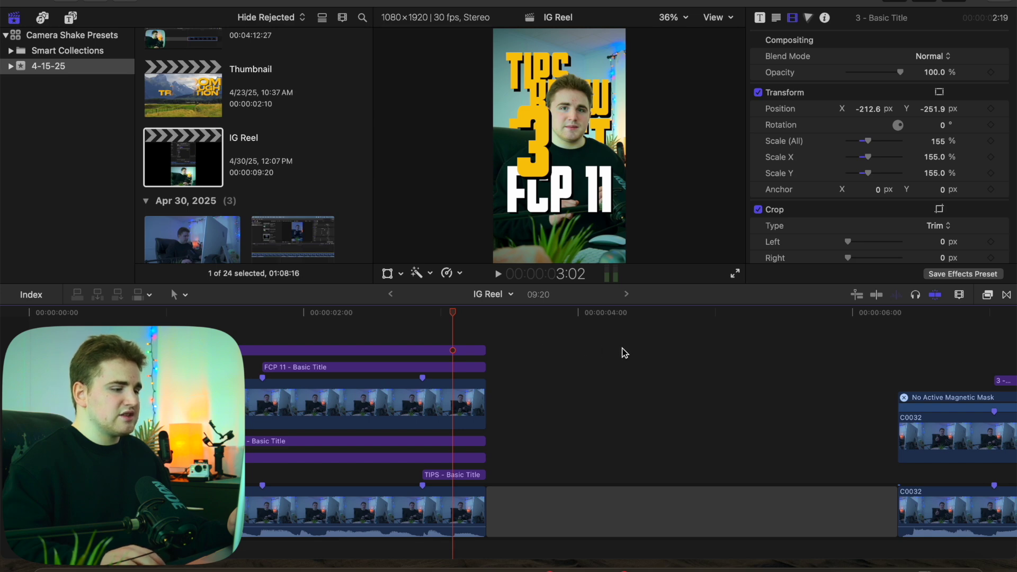
Play the second C0032 section from its start to review how the "3" and "MUST" titles come in.
scroll(624, 348, "right", 10)
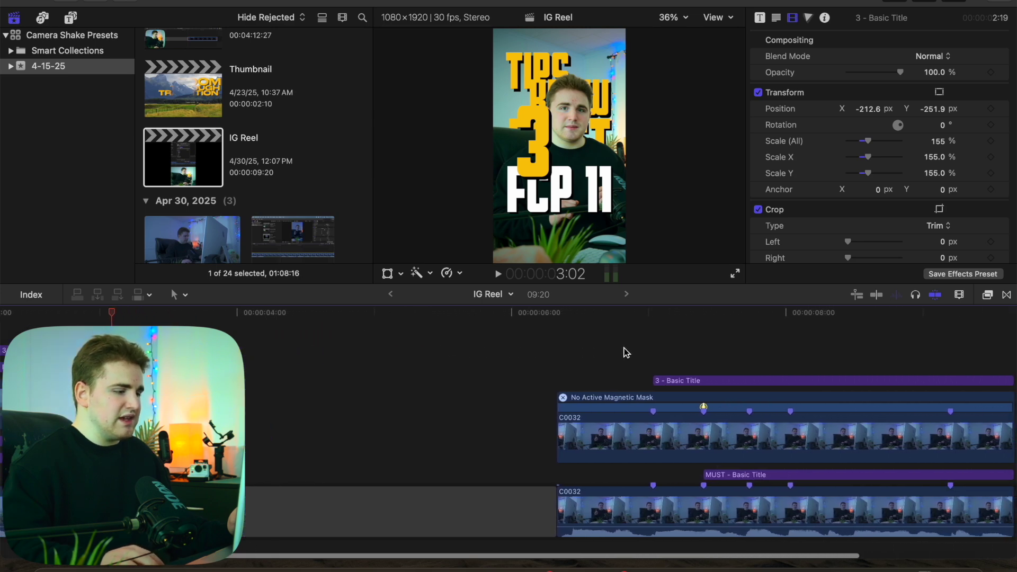
left_click(445, 358)
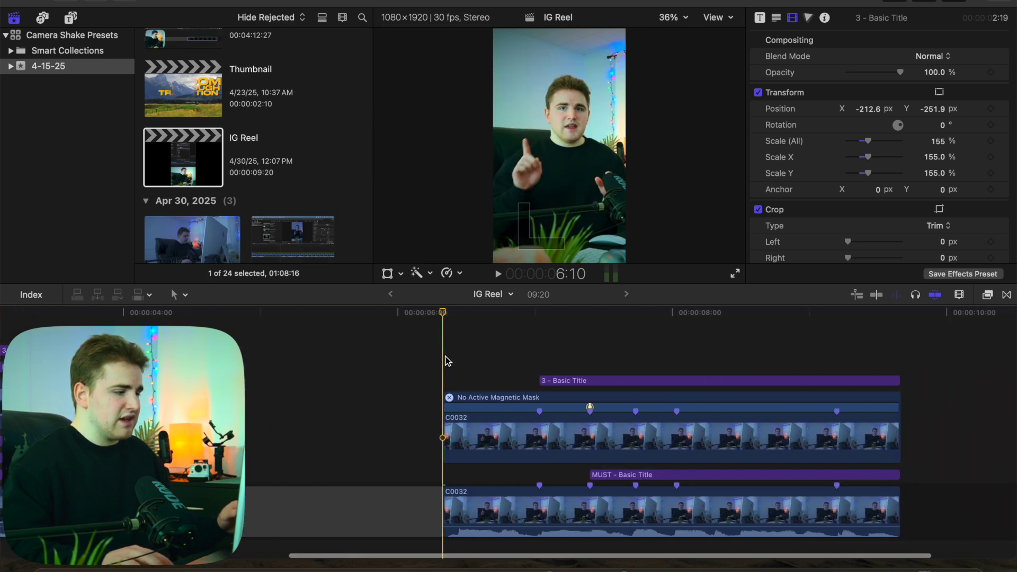
key("space")
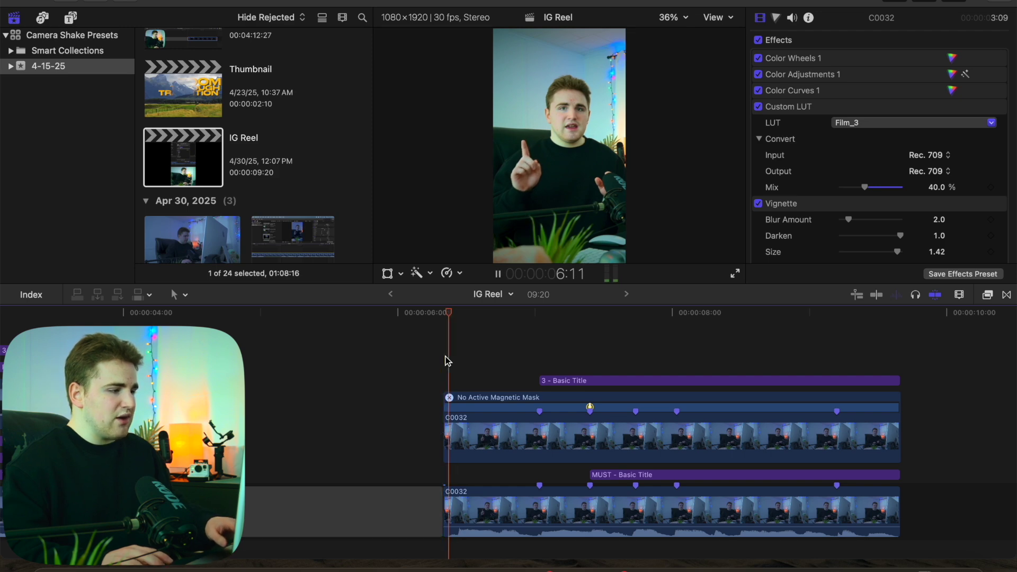
key("space")
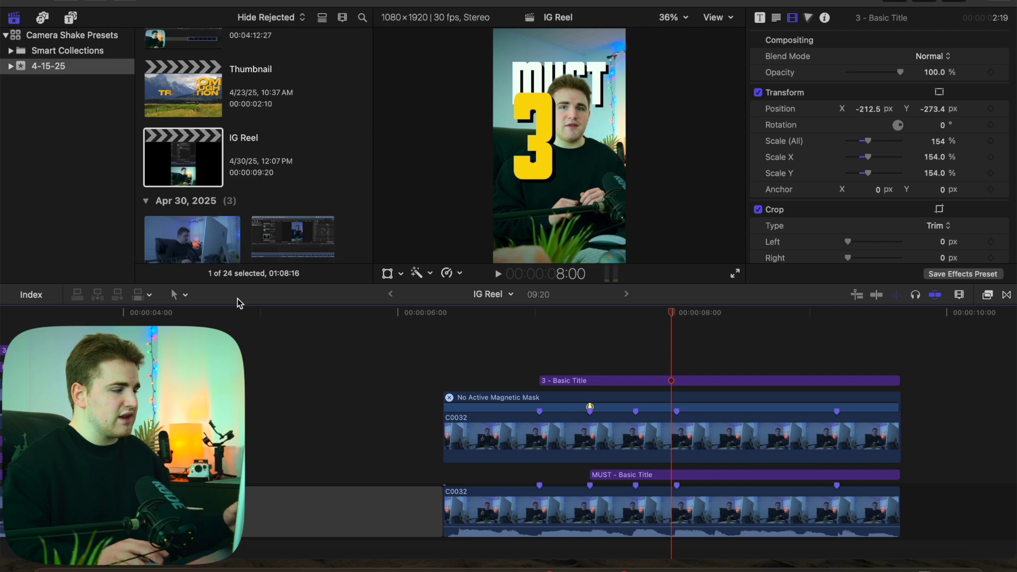
Add the Camera Zoom title from the IG Starter Pack above the "3" title, starting where the second C0032 section begins.
left_click(72, 23)
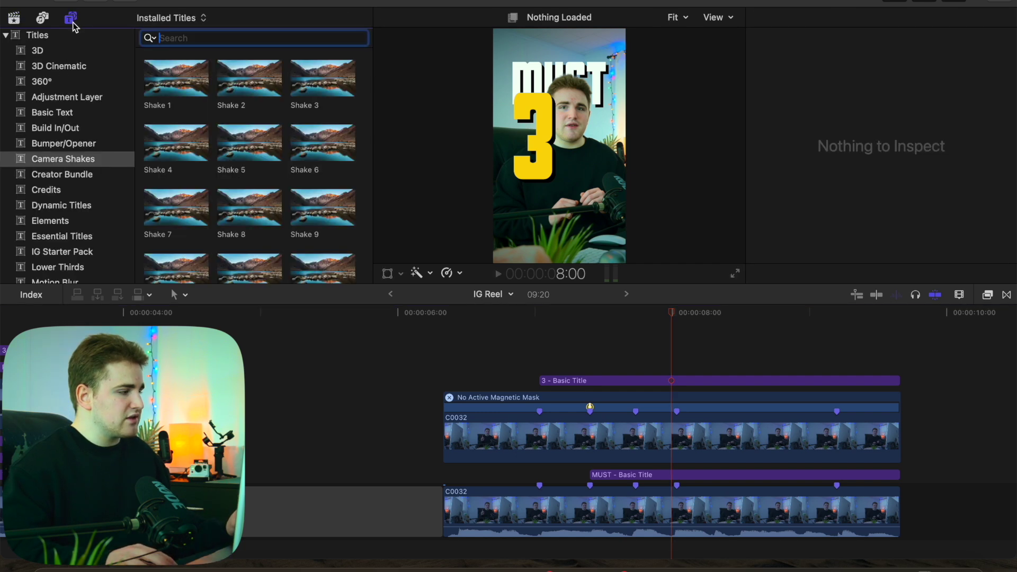
left_click(48, 253)
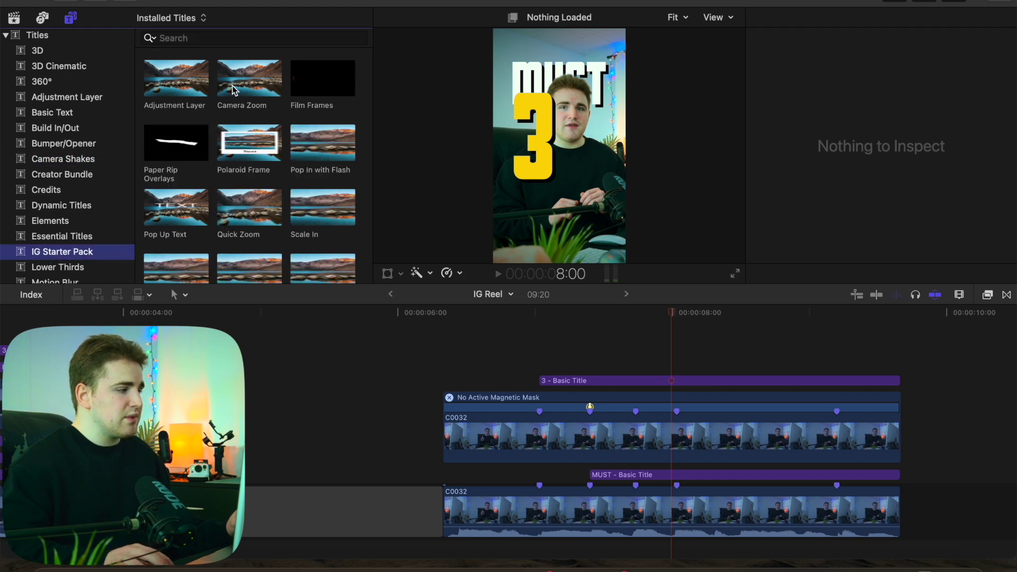
left_click_drag(233, 90, 445, 362)
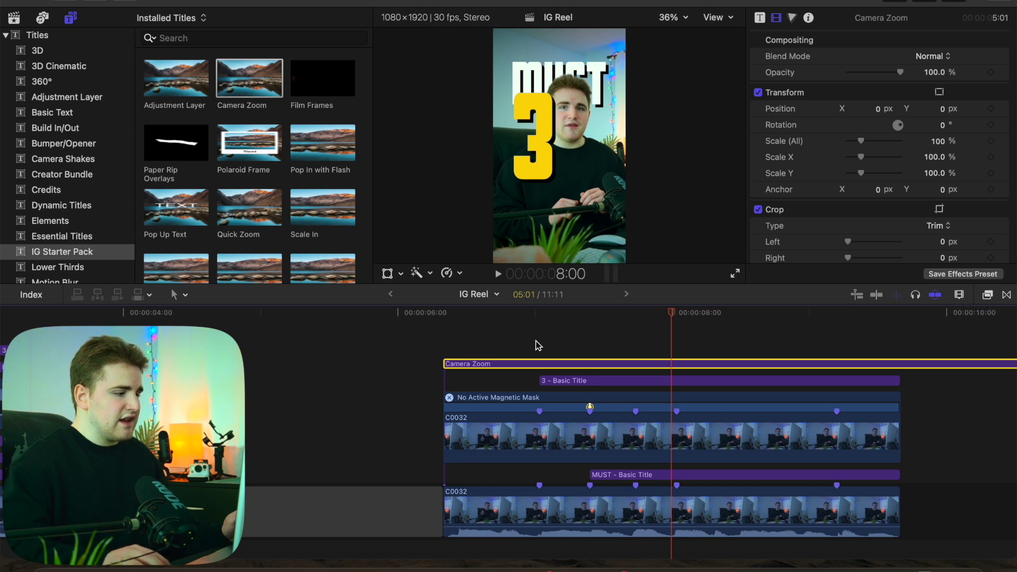
Trim the end of the Camera Zoom title and the start of the masked C0032 copy to the first marker at 7:01.
left_click(539, 363)
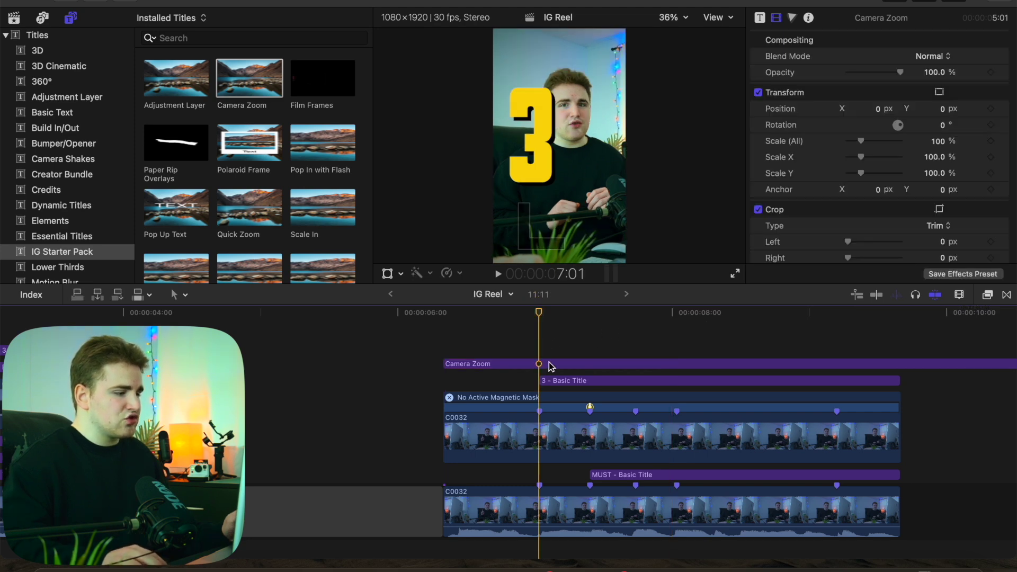
key("alt+]")
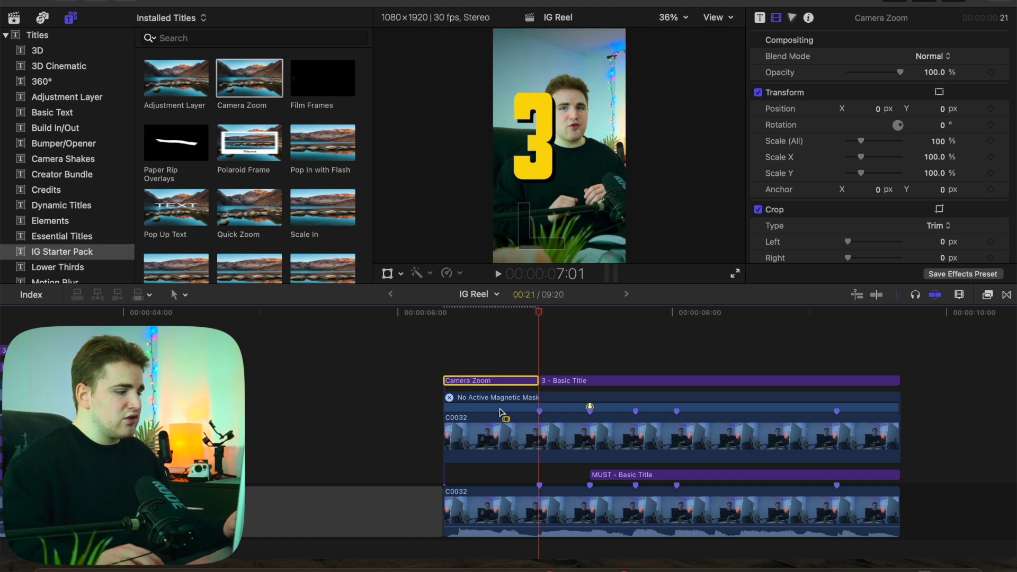
left_click(553, 438)
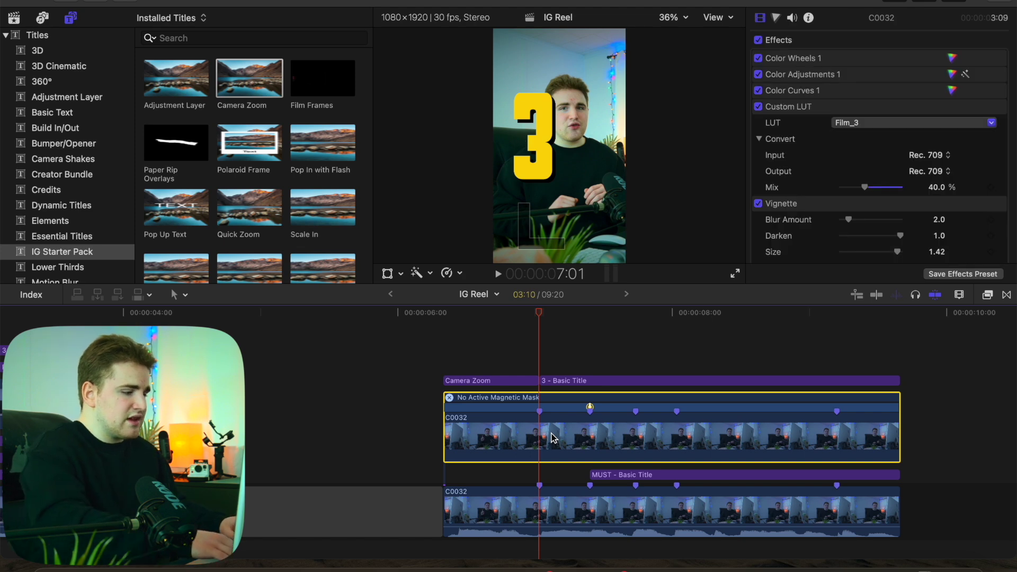
key("alt+bracketleft")
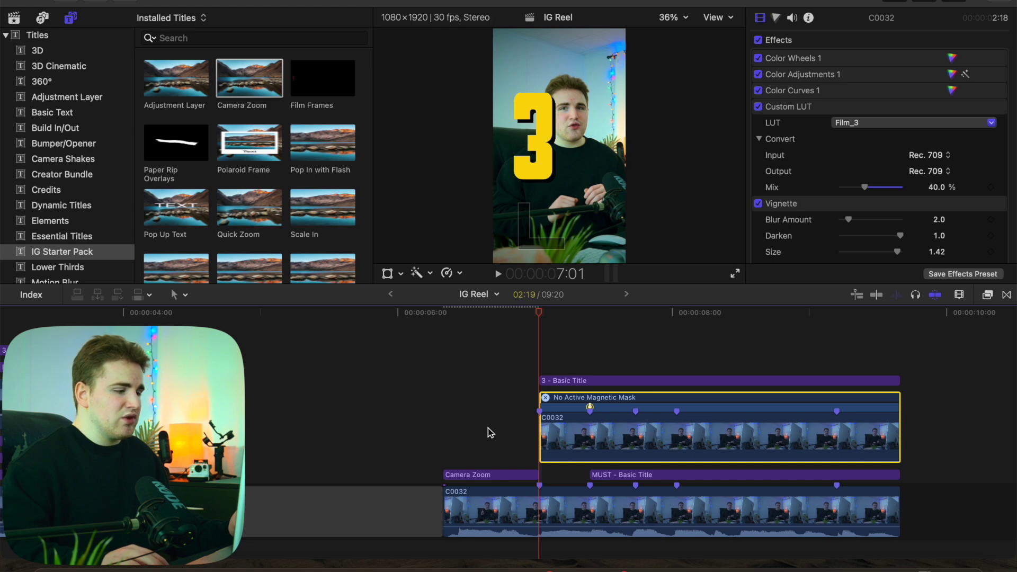
Show the Camera Zoom title's published parameters and replay the section from its start to check the zoom leading into the captions.
left_click(491, 474)
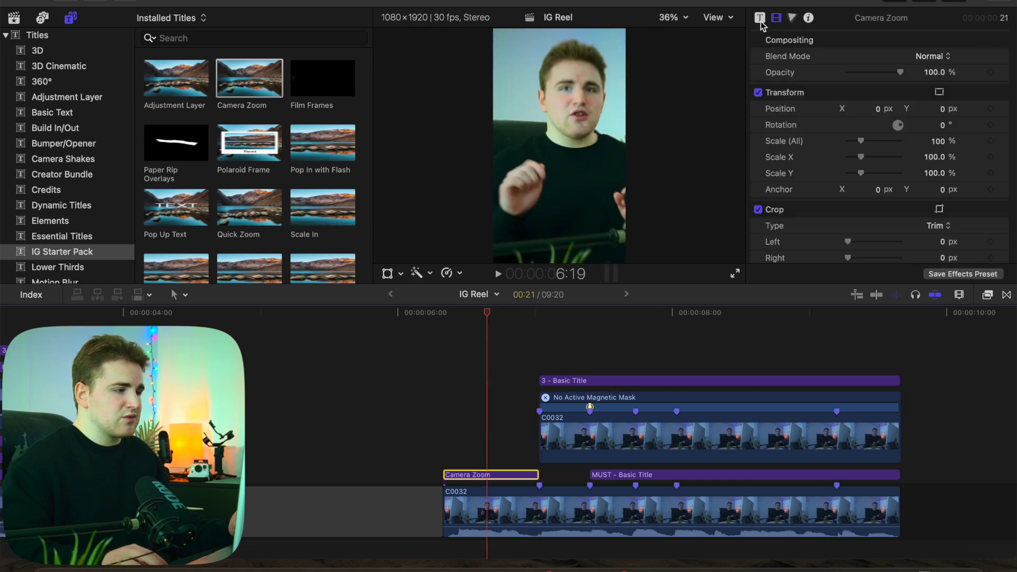
left_click(761, 19)
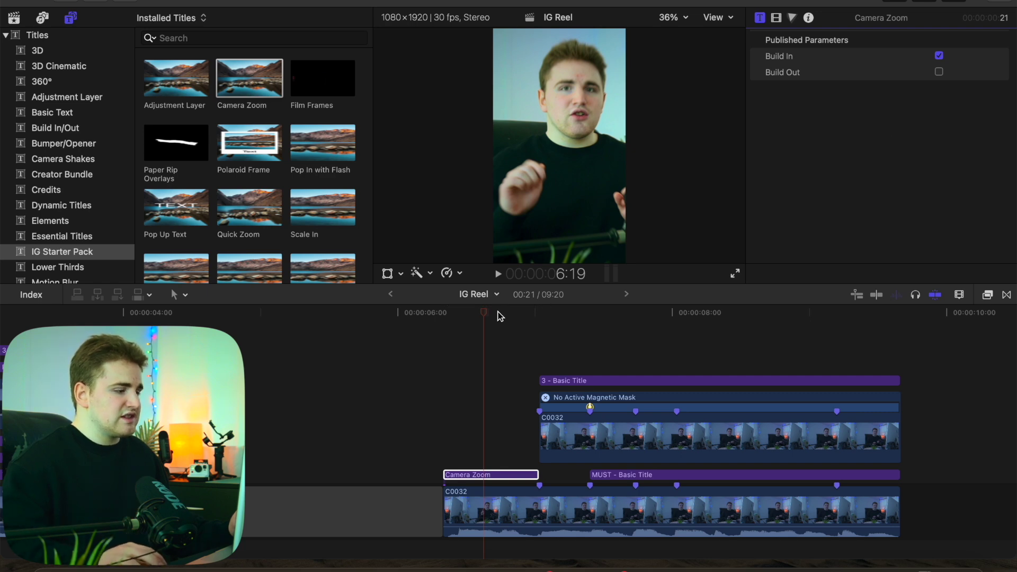
left_click(442, 350)
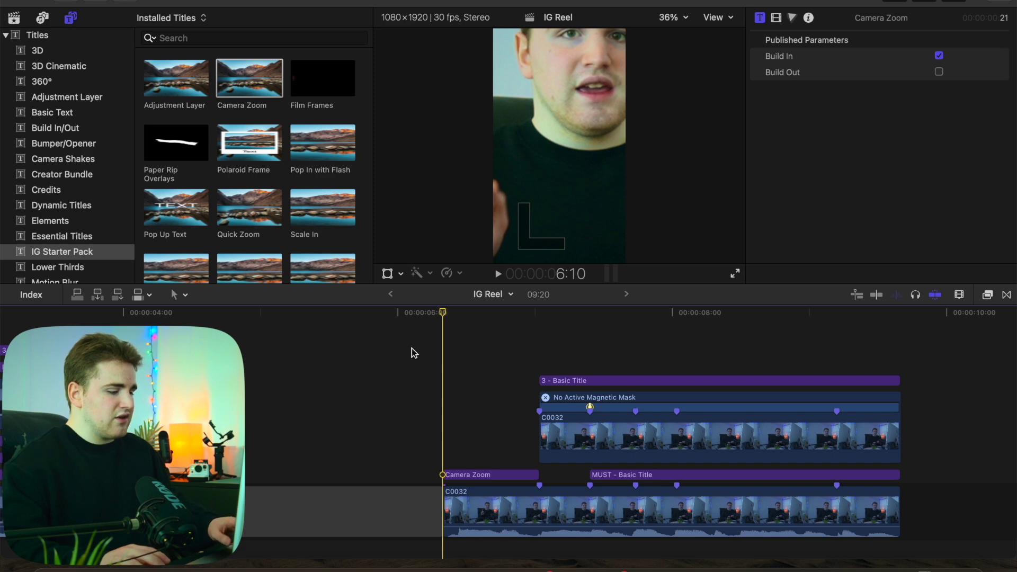
key("space")
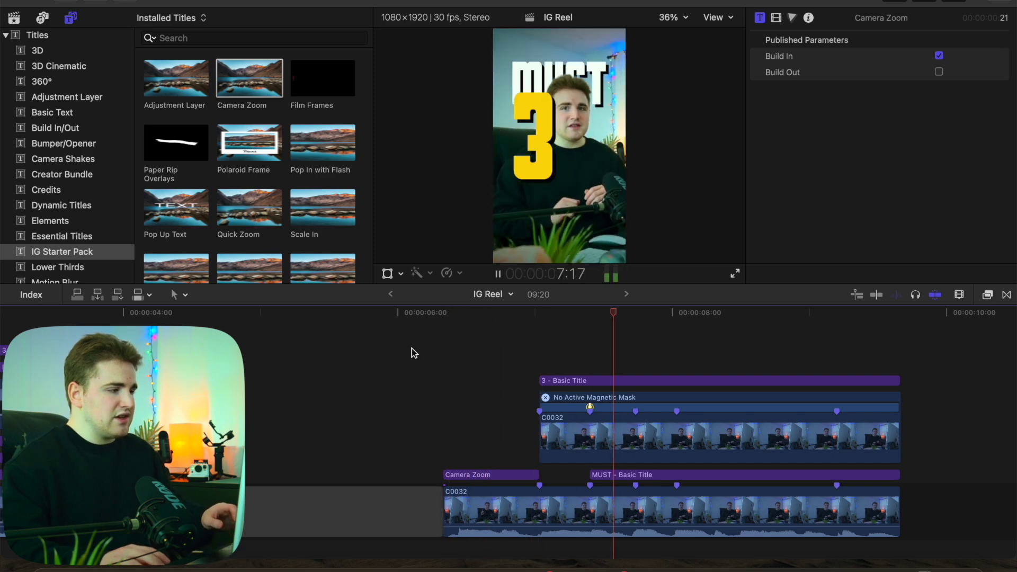
left_click(383, 354)
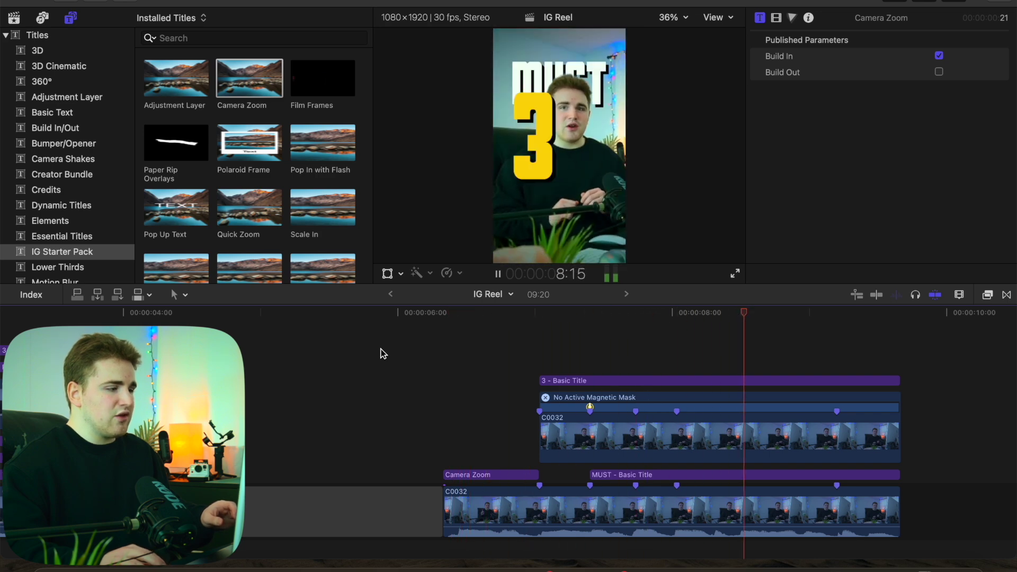
left_click(383, 354)
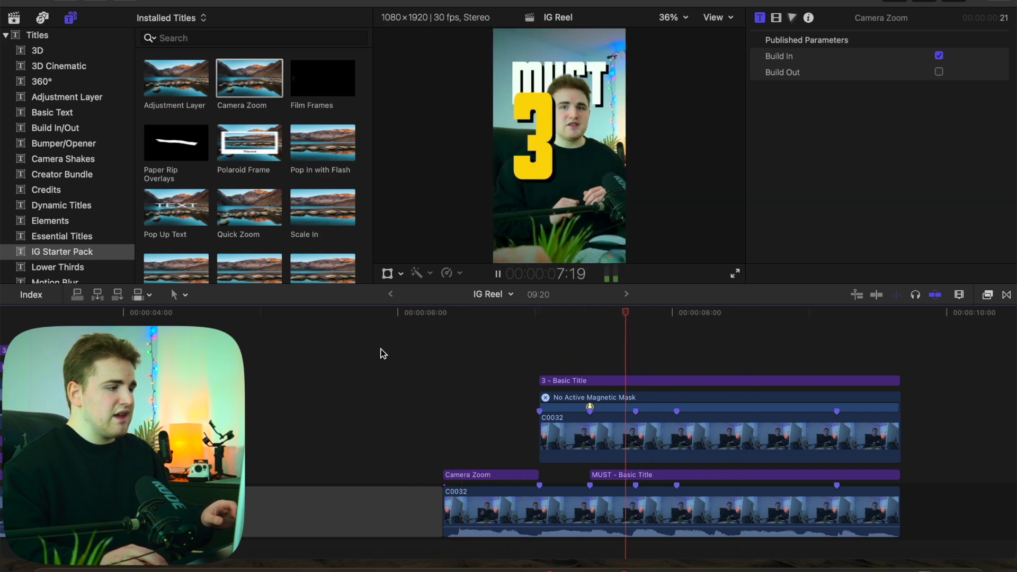
left_click(383, 354)
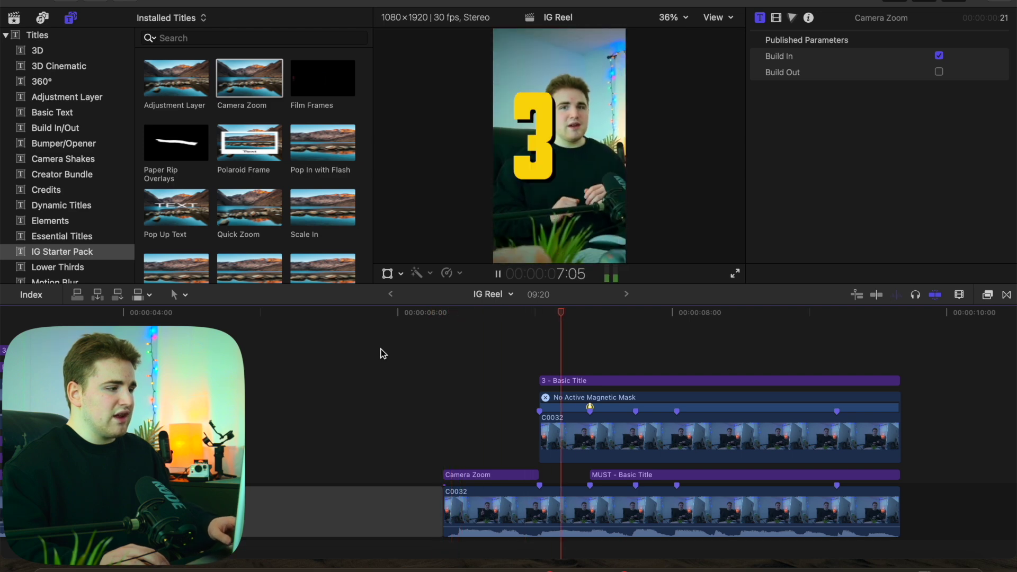
key("space")
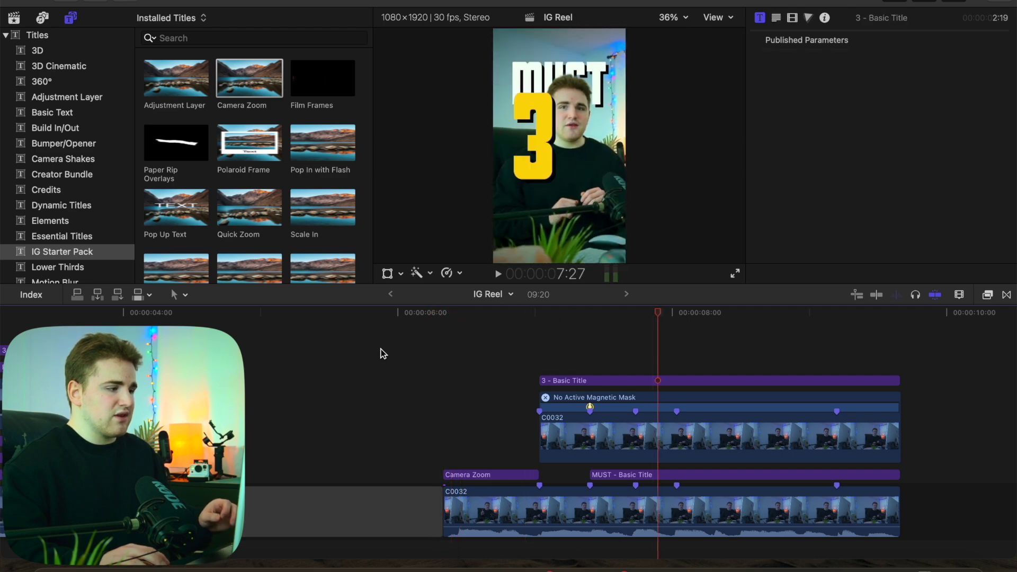